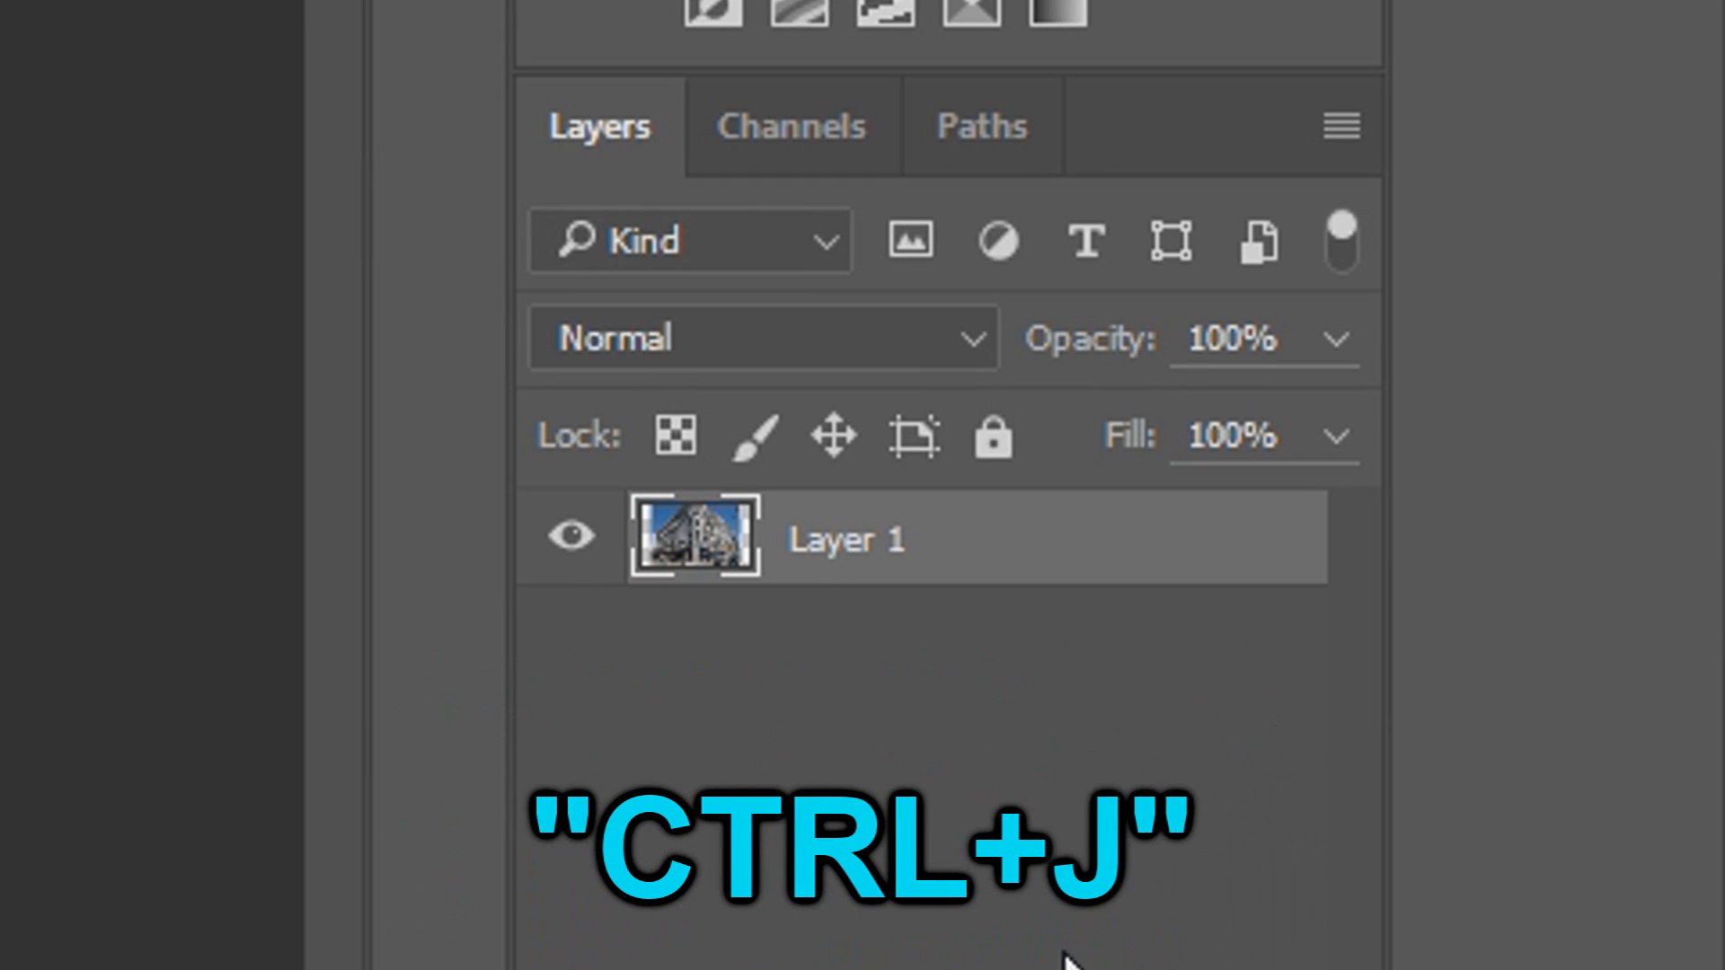
Step: Duplicate Layer 1 with Ctrl+J to create a Layer 1 copy
key(ctrl+j)
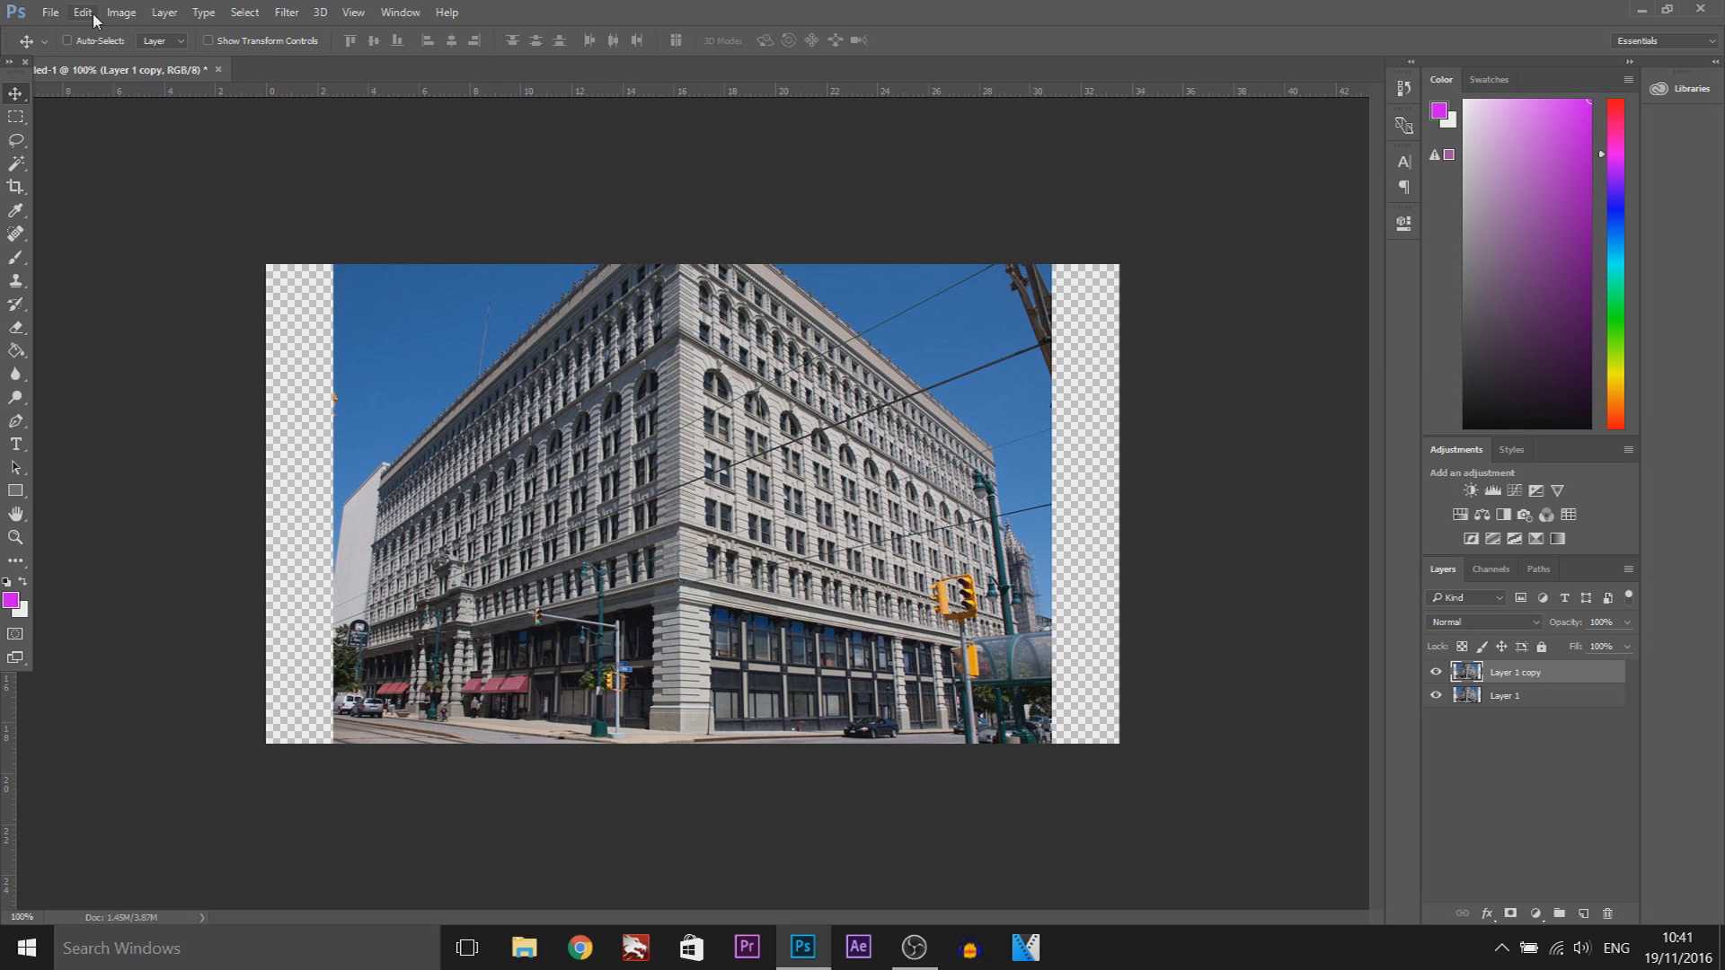
Step: Start Perspective Warp and draw a plane over the left facade down to street level
click(83, 12)
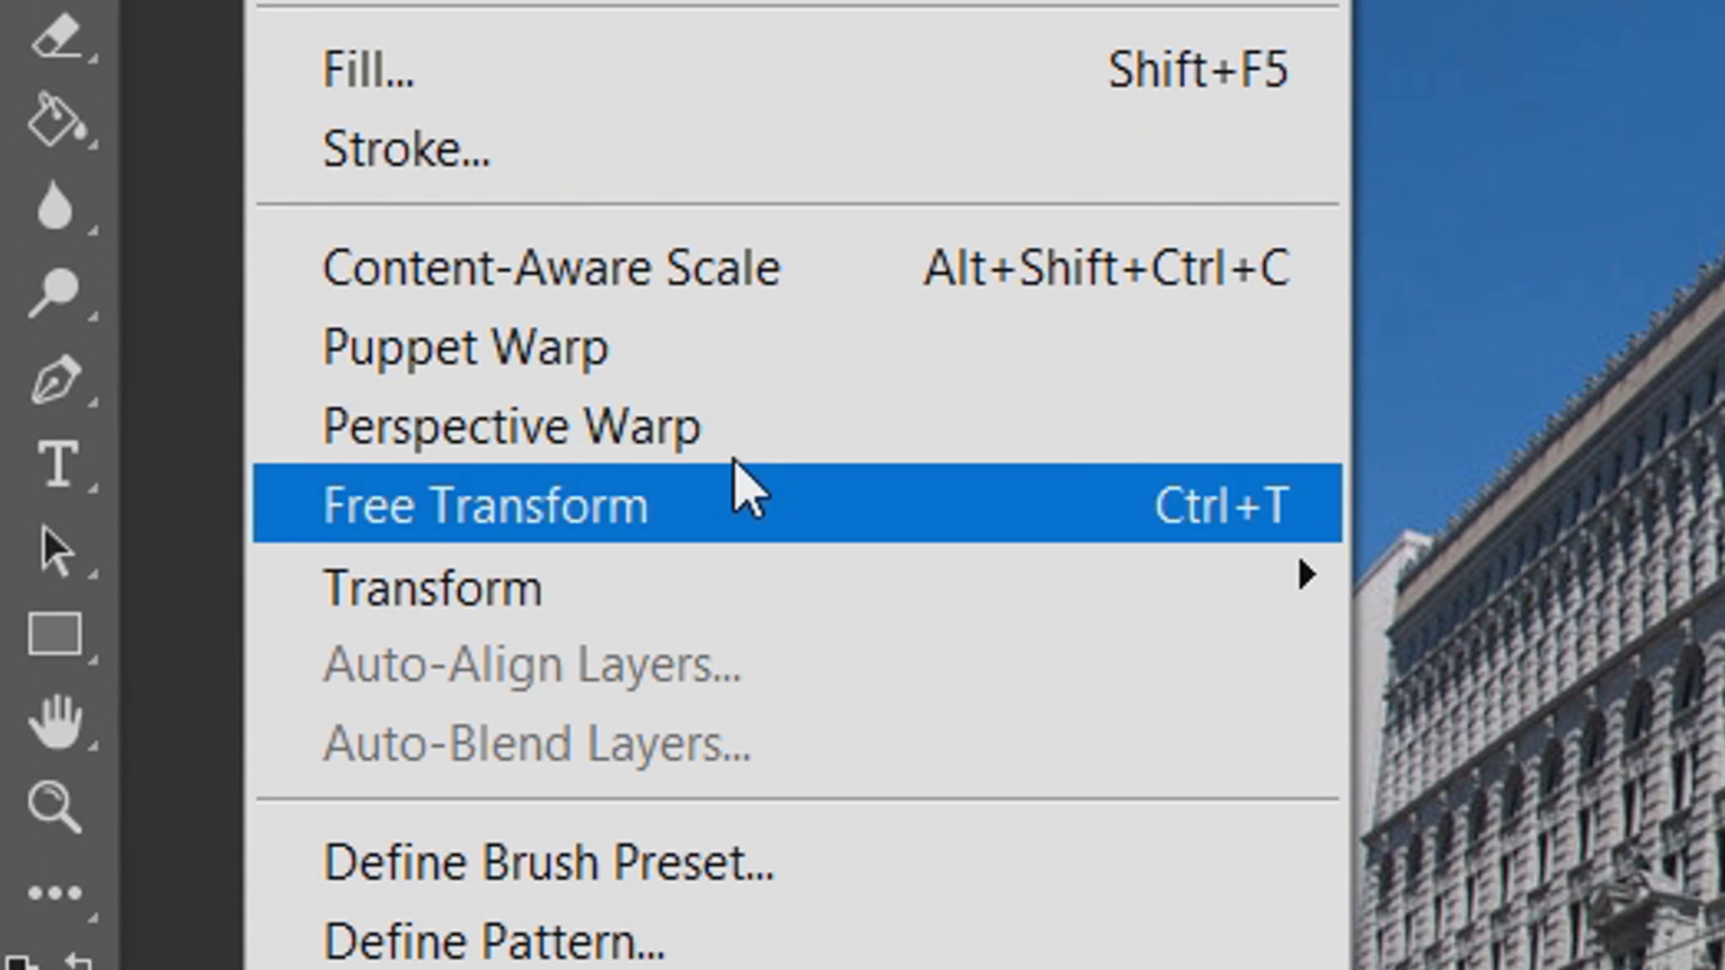
click(770, 450)
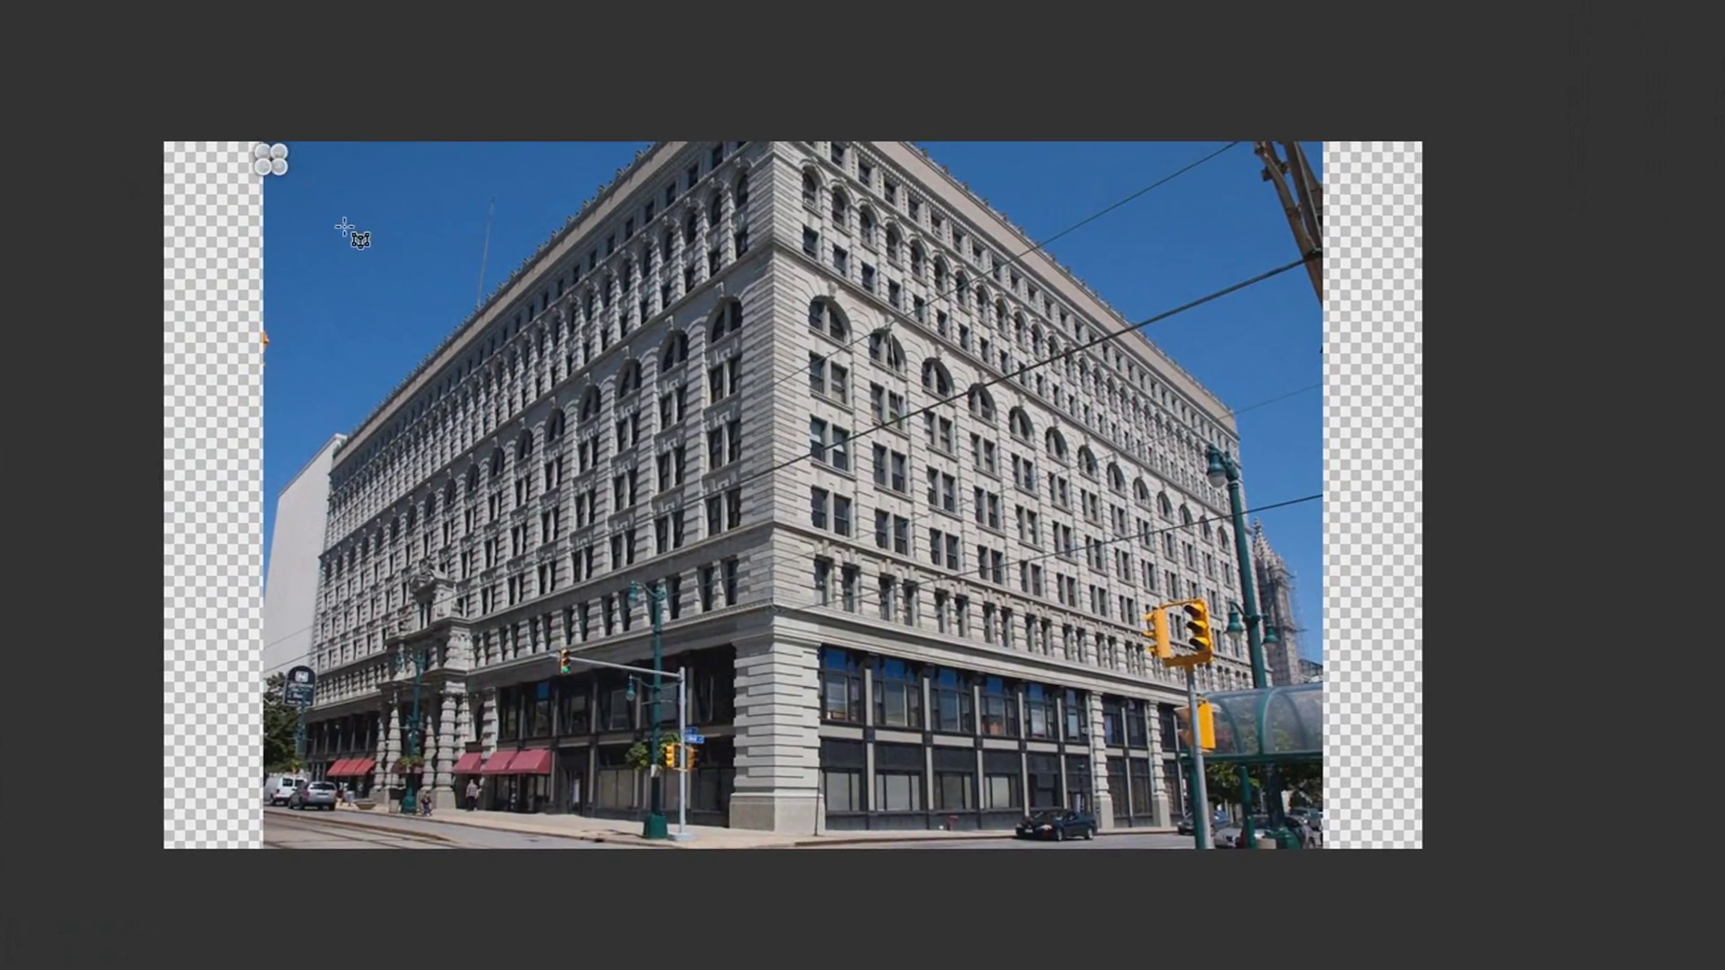
drag(263, 152, 771, 783)
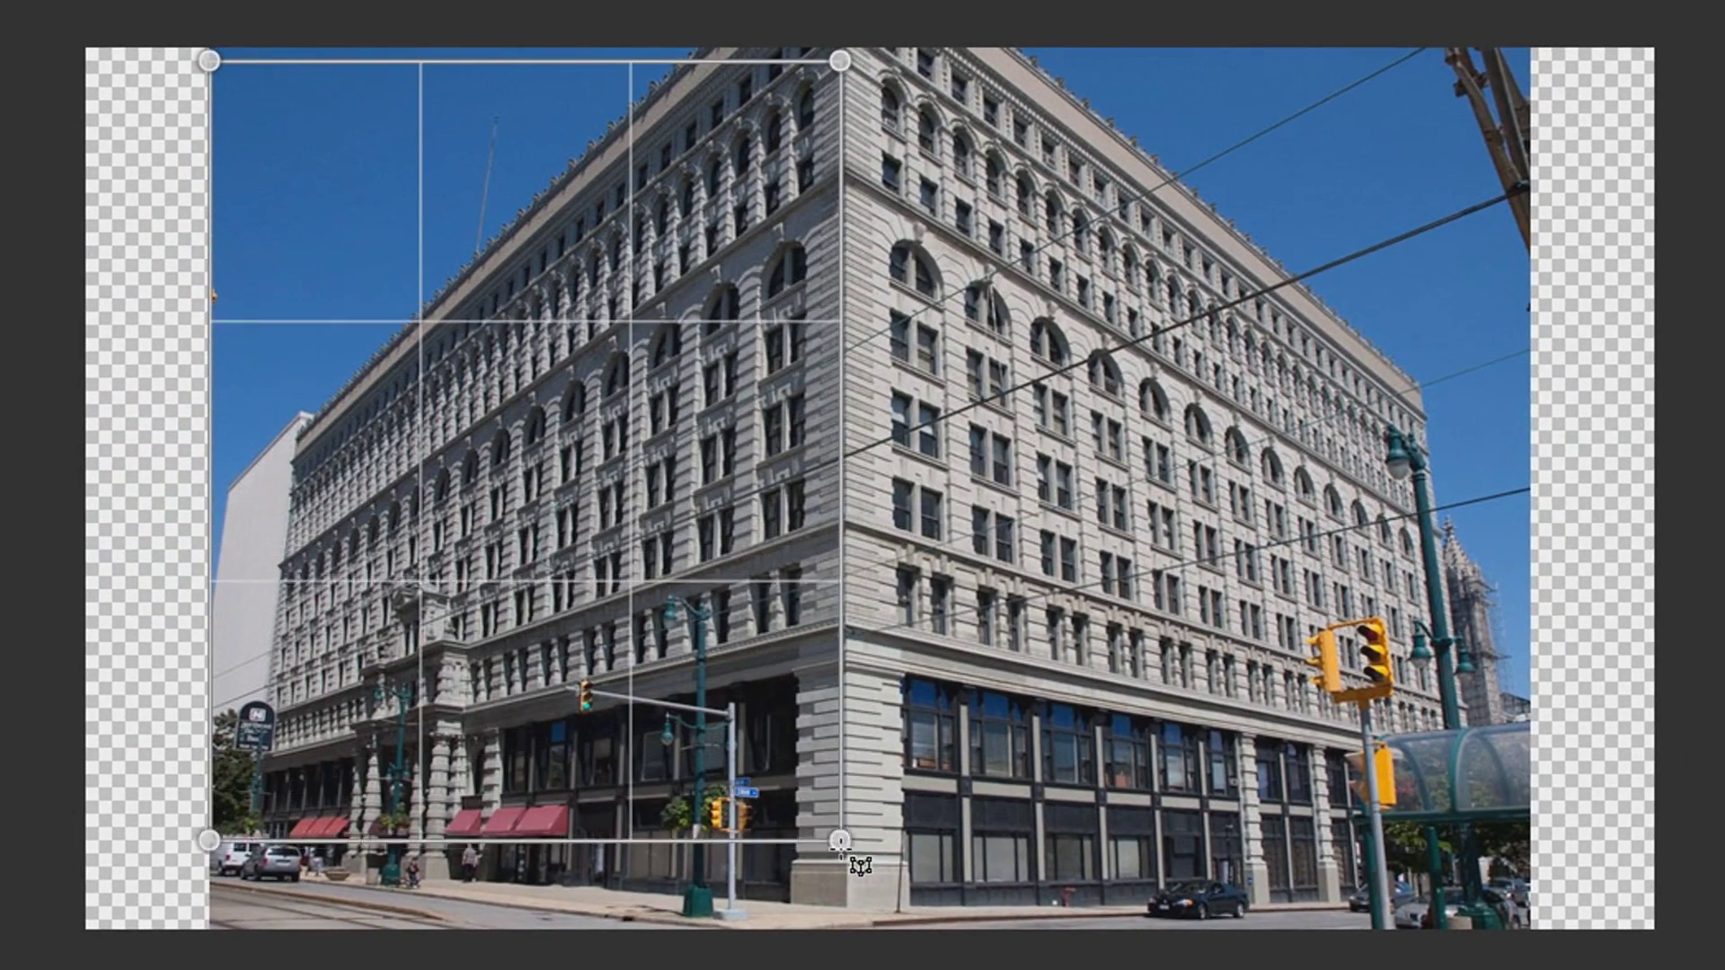
drag(839, 841, 842, 916)
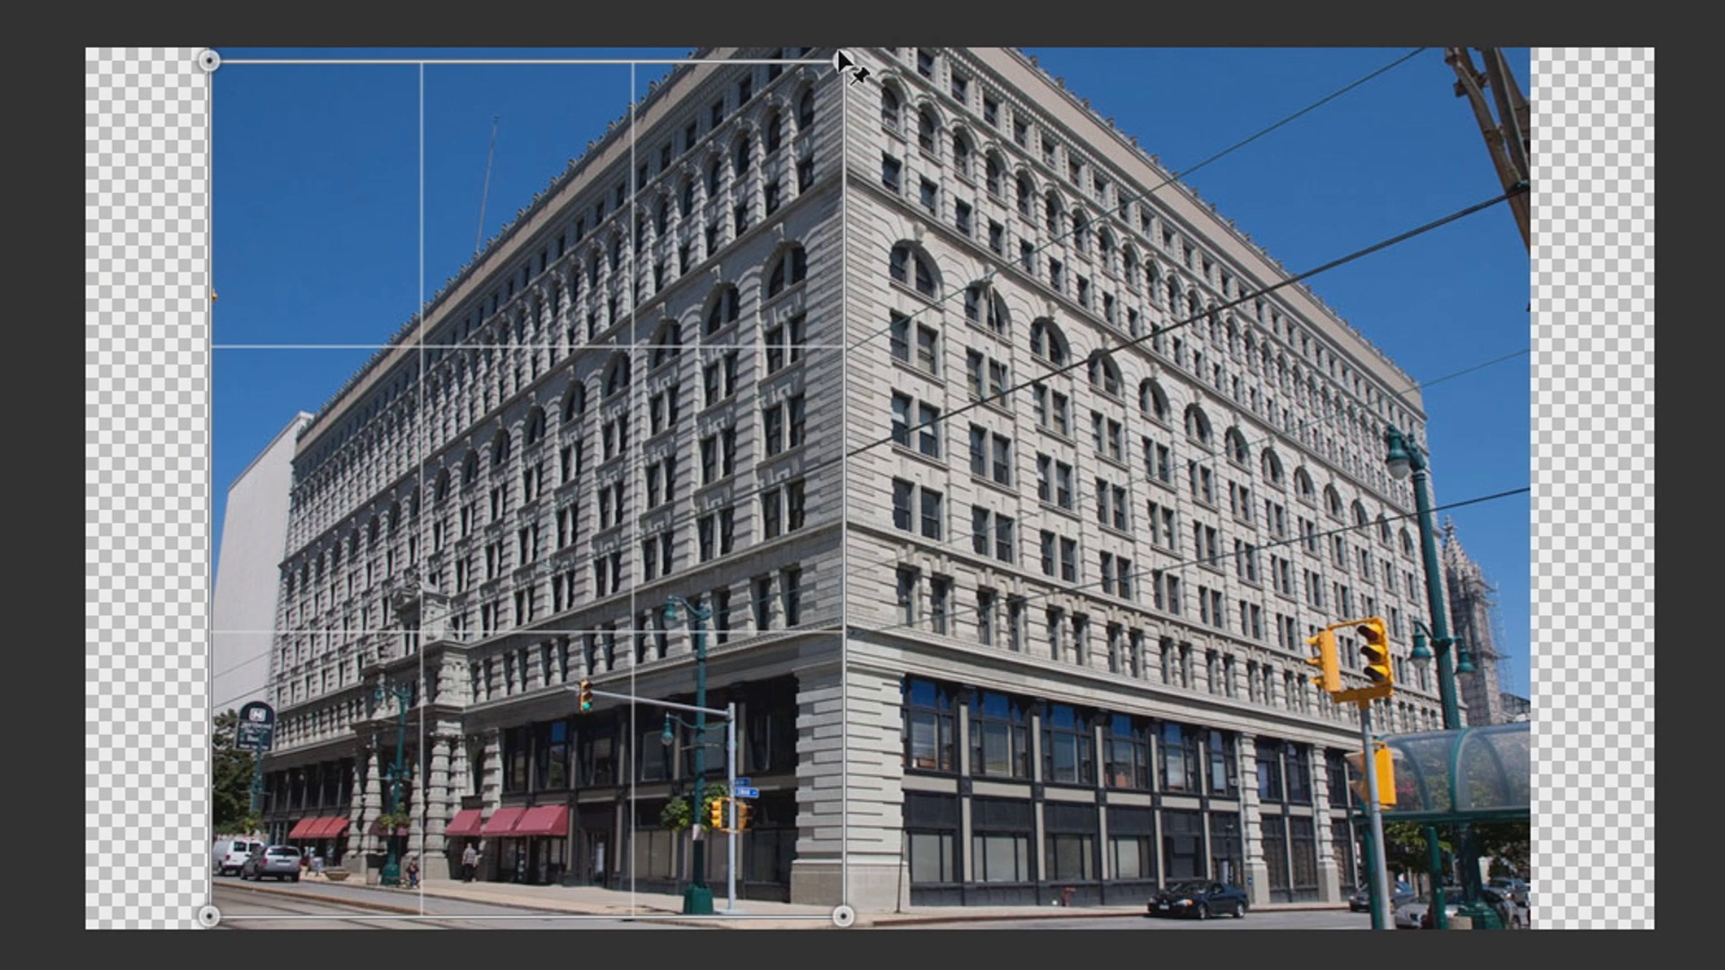
Step: Align the left plane's corners with the roofline and street, then draw a second plane over the right facade
drag(841, 60, 839, 5)
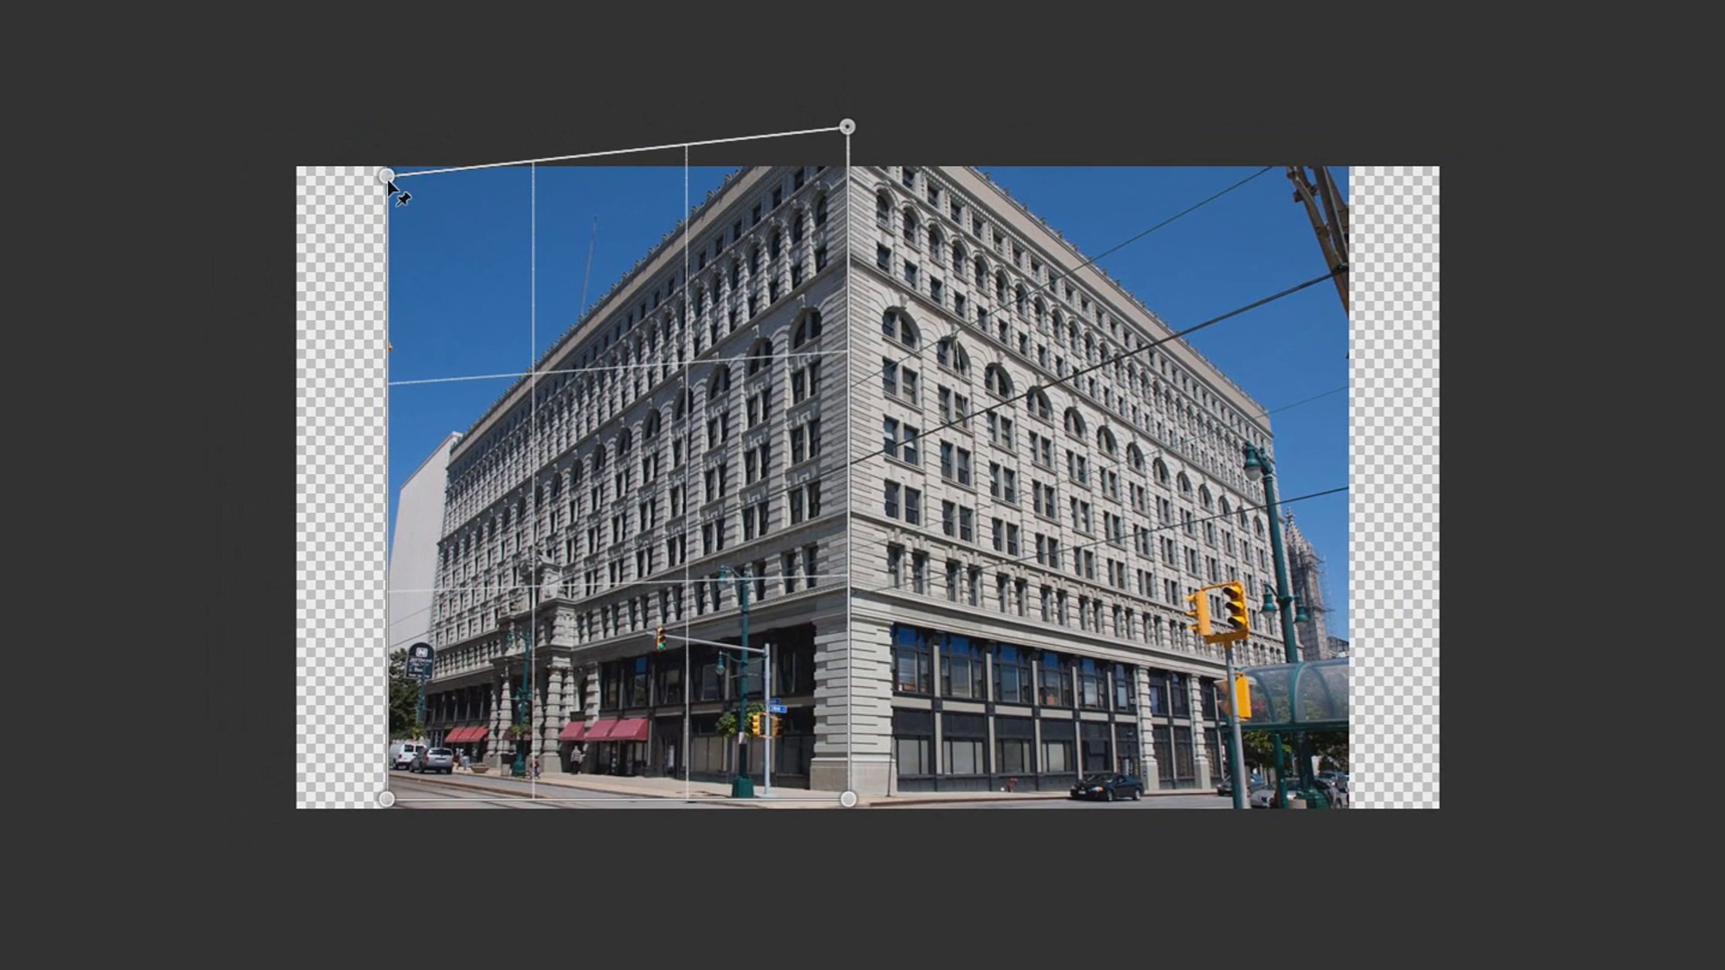
drag(388, 182, 399, 489)
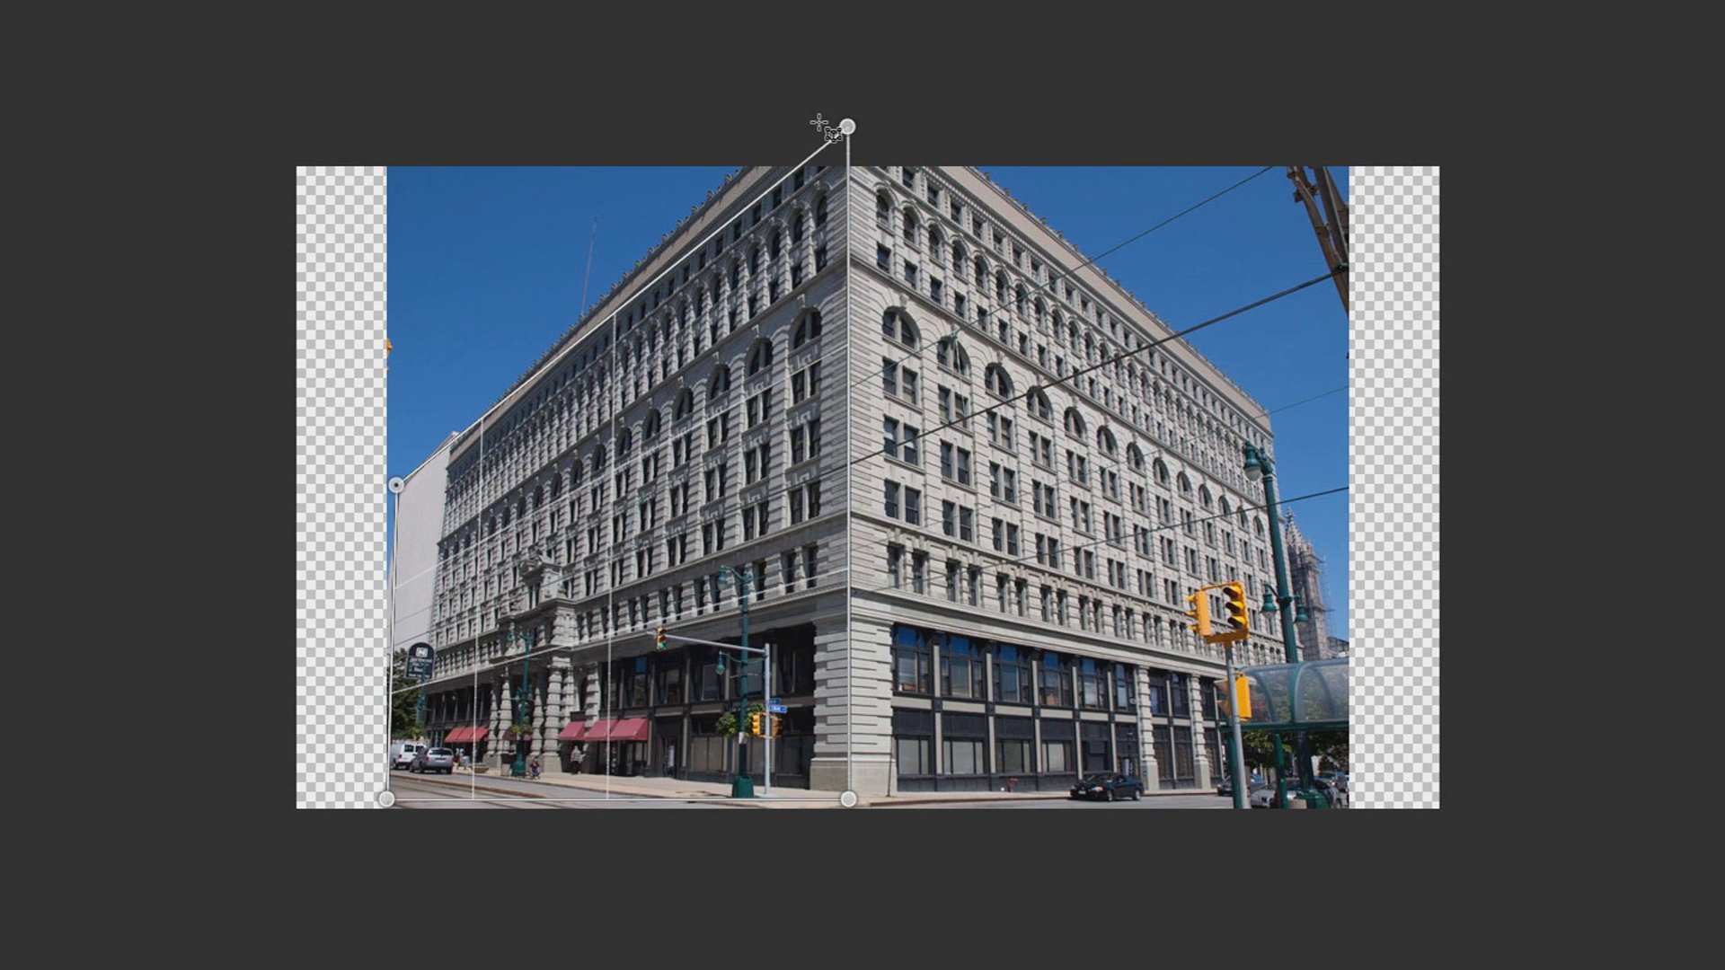
drag(847, 127, 850, 58)
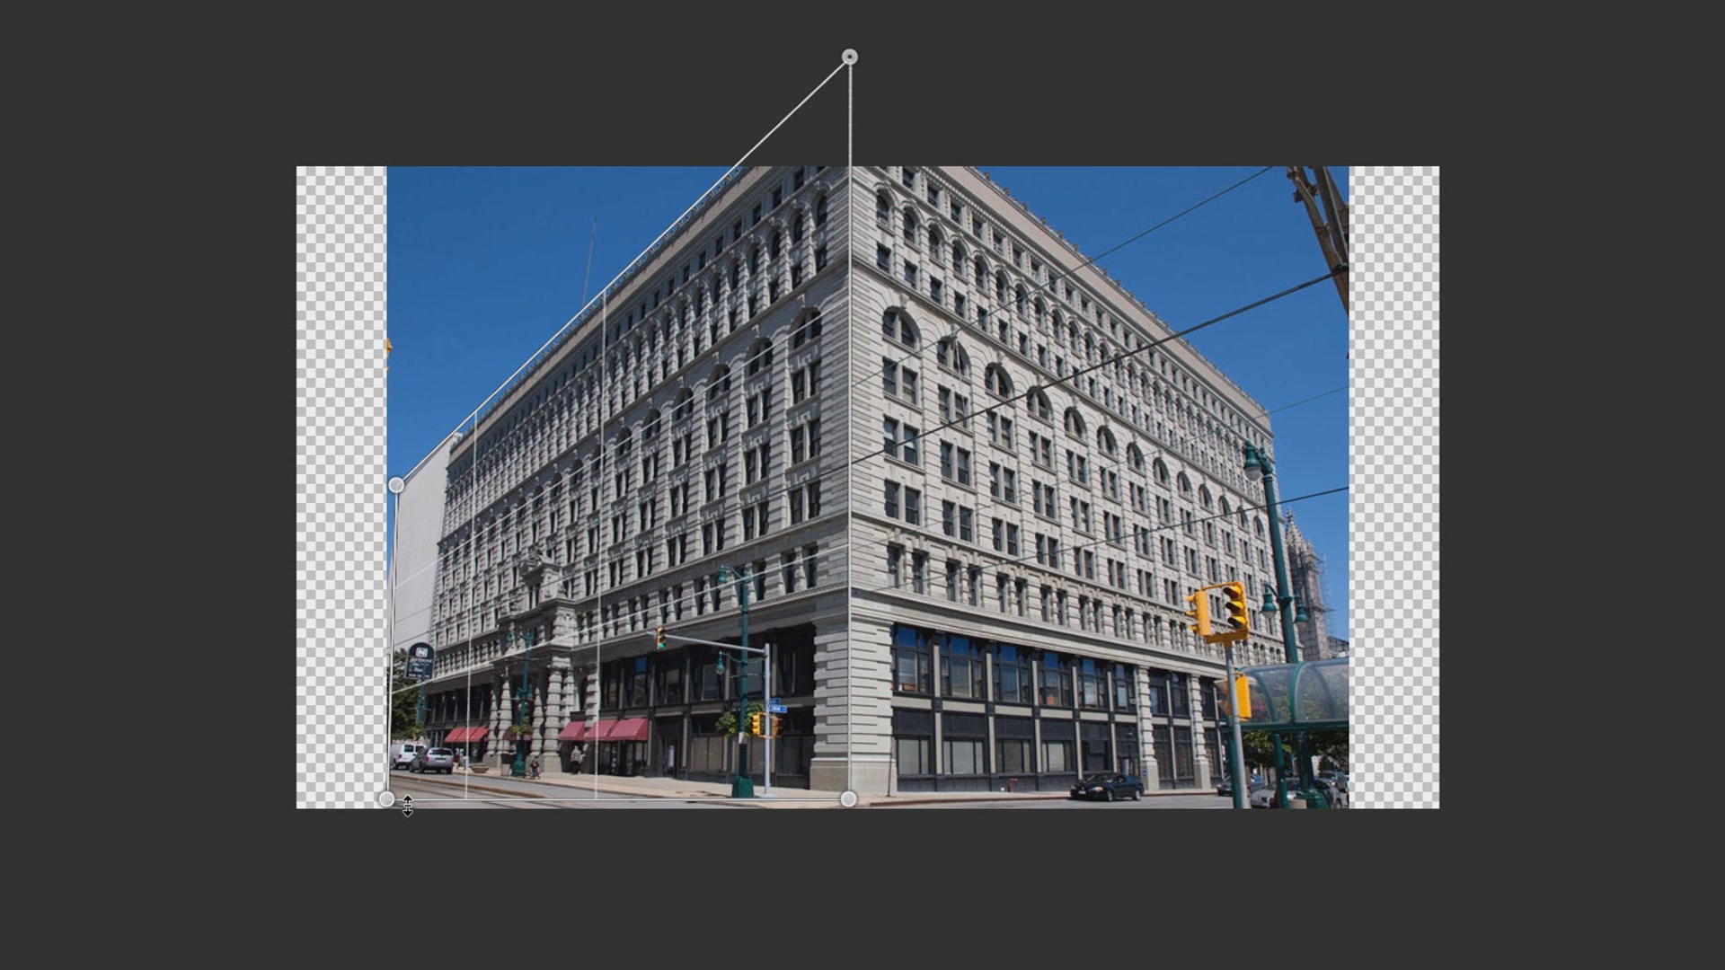
drag(378, 805, 364, 753)
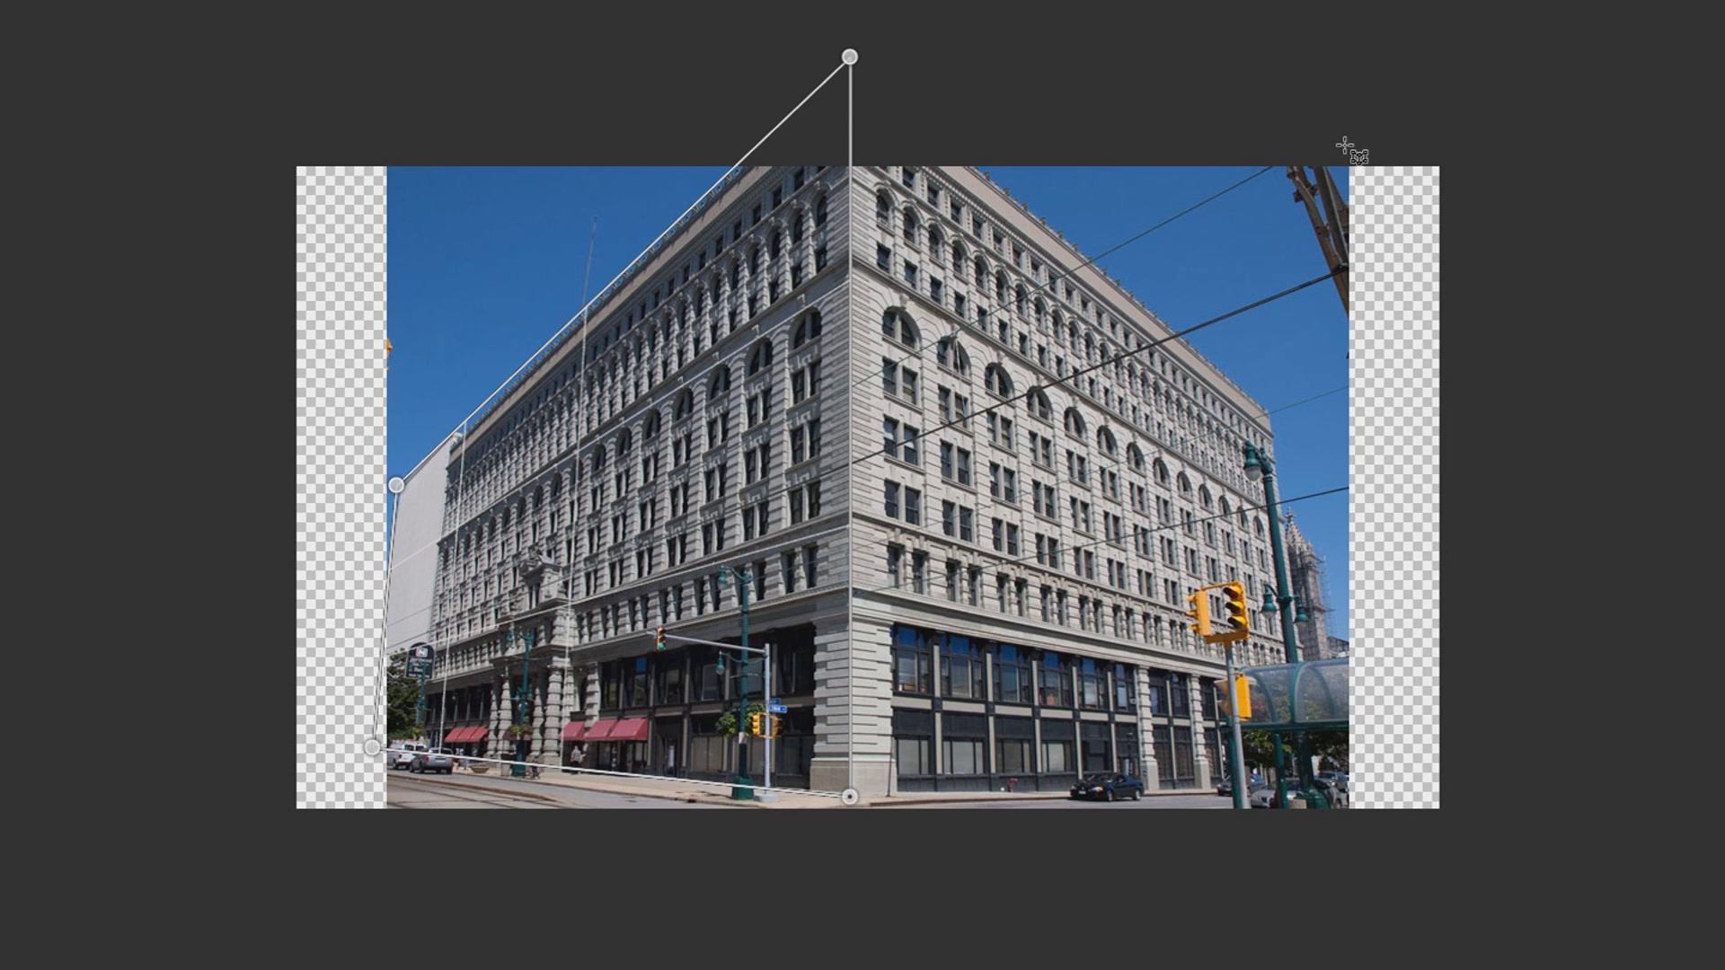
drag(1325, 178, 868, 779)
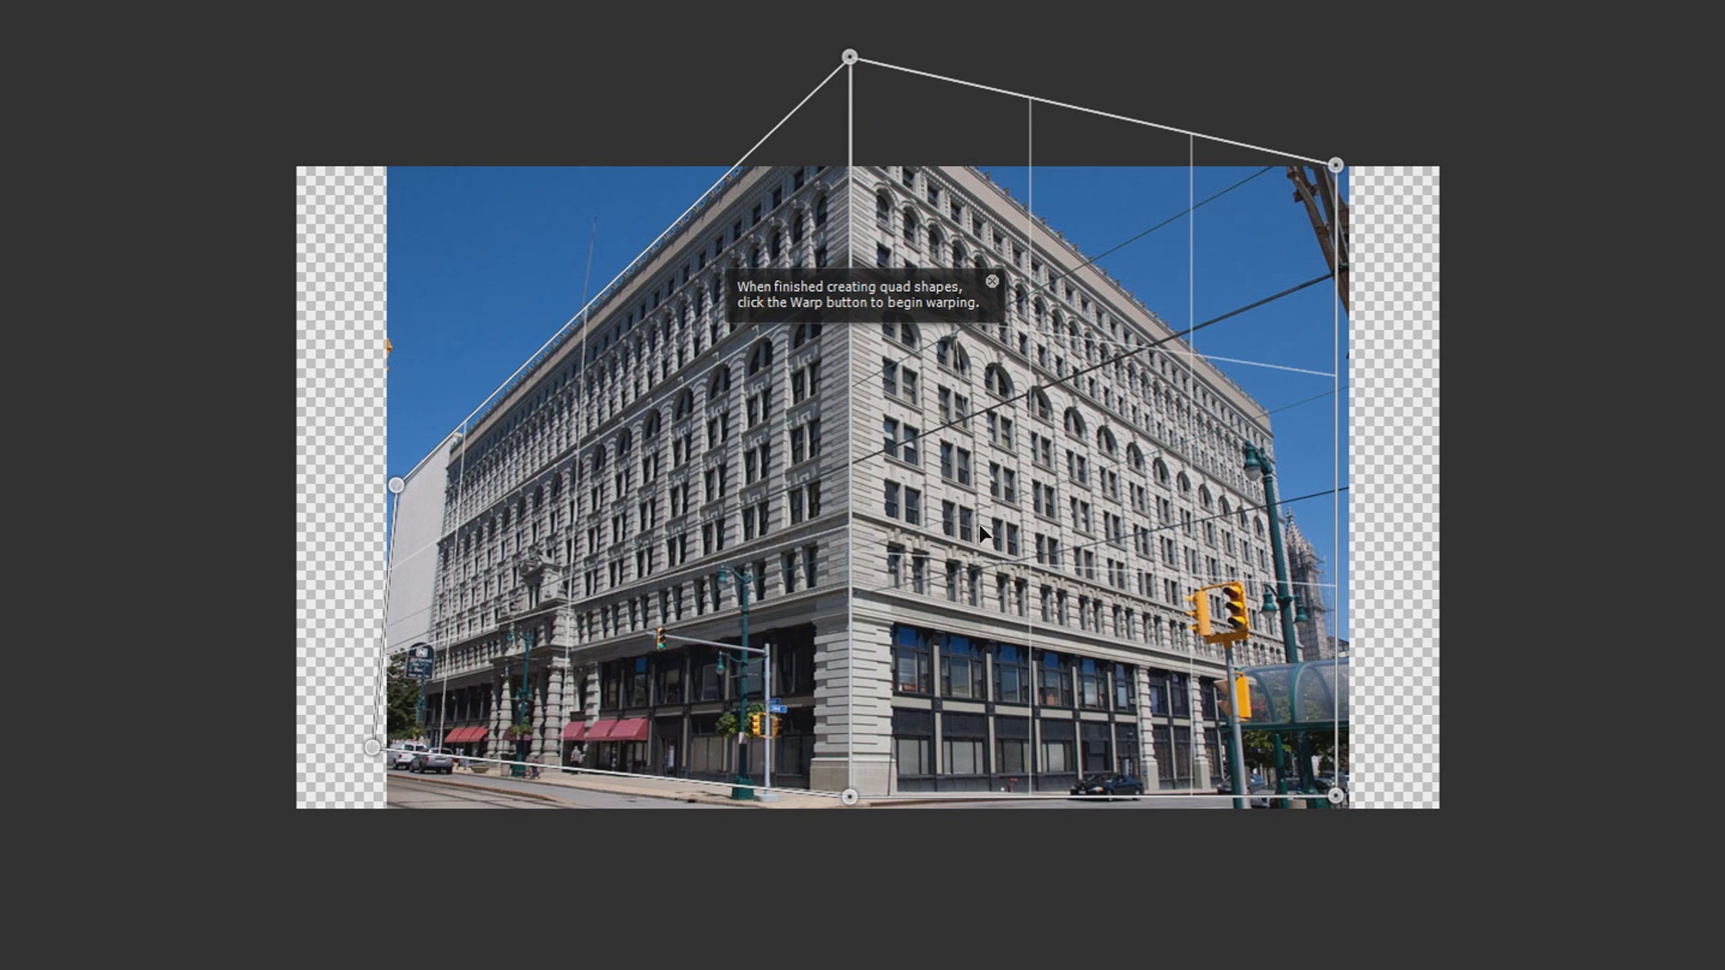
Step: Join the right plane to the corner edge and fit its corners to the right facade's roofline and street
drag(1335, 166, 1267, 408)
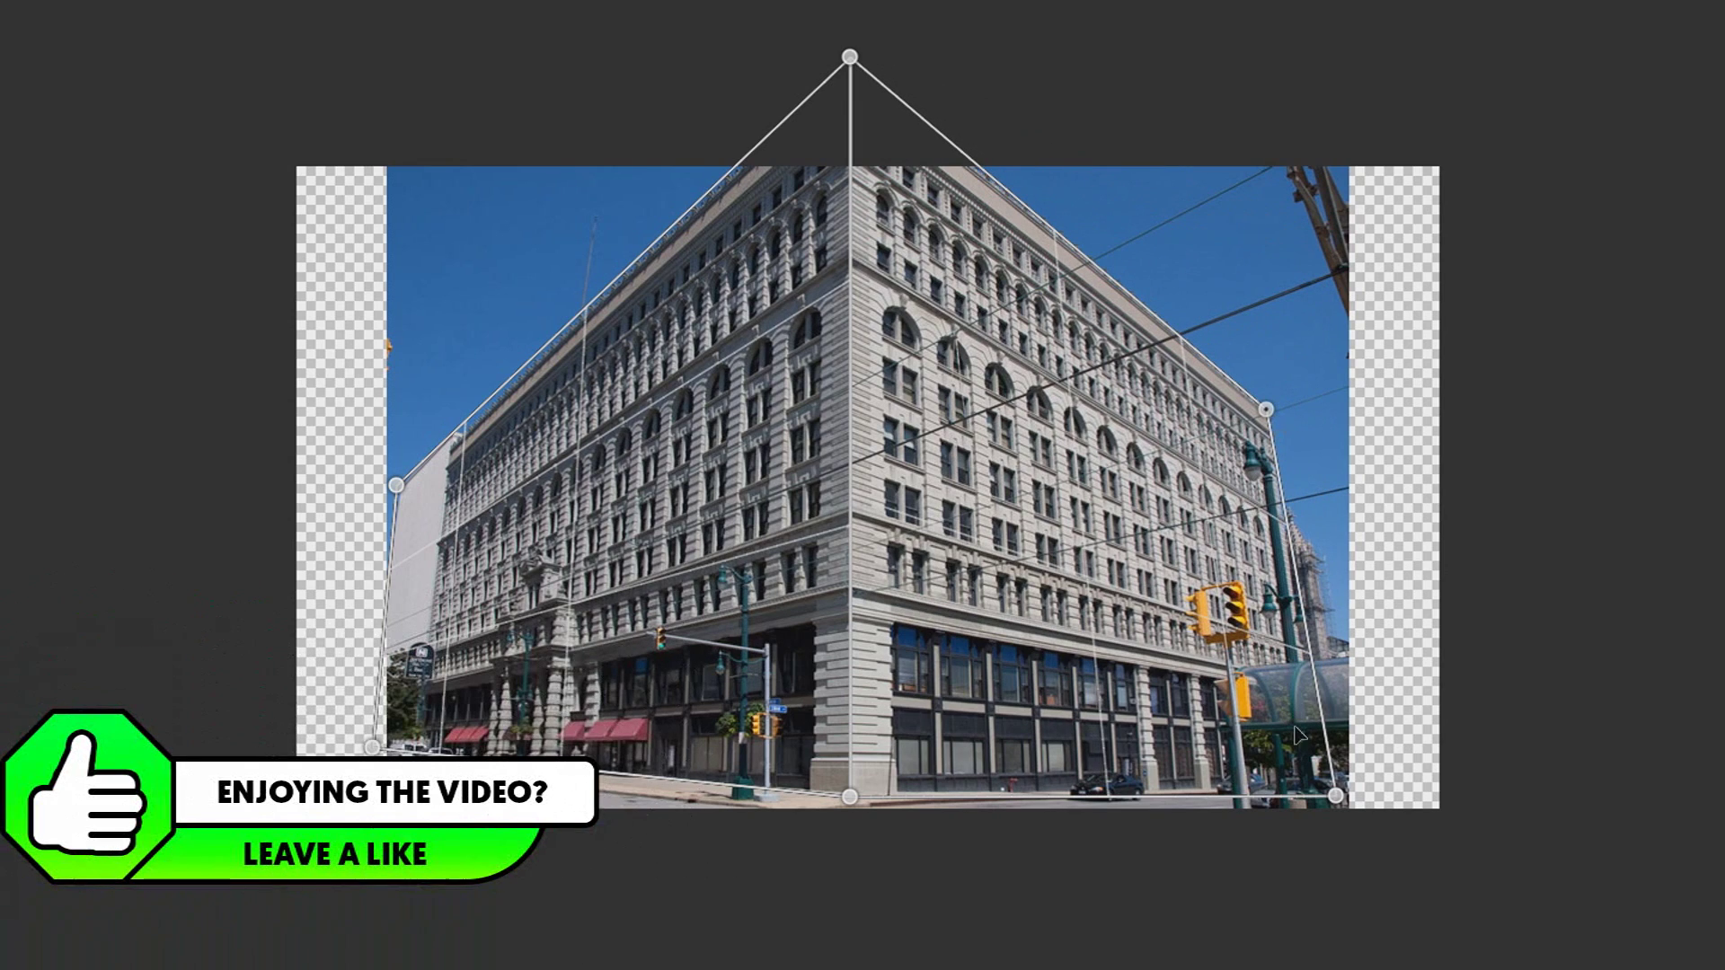
drag(1337, 796, 1188, 785)
drag(1264, 409, 1172, 333)
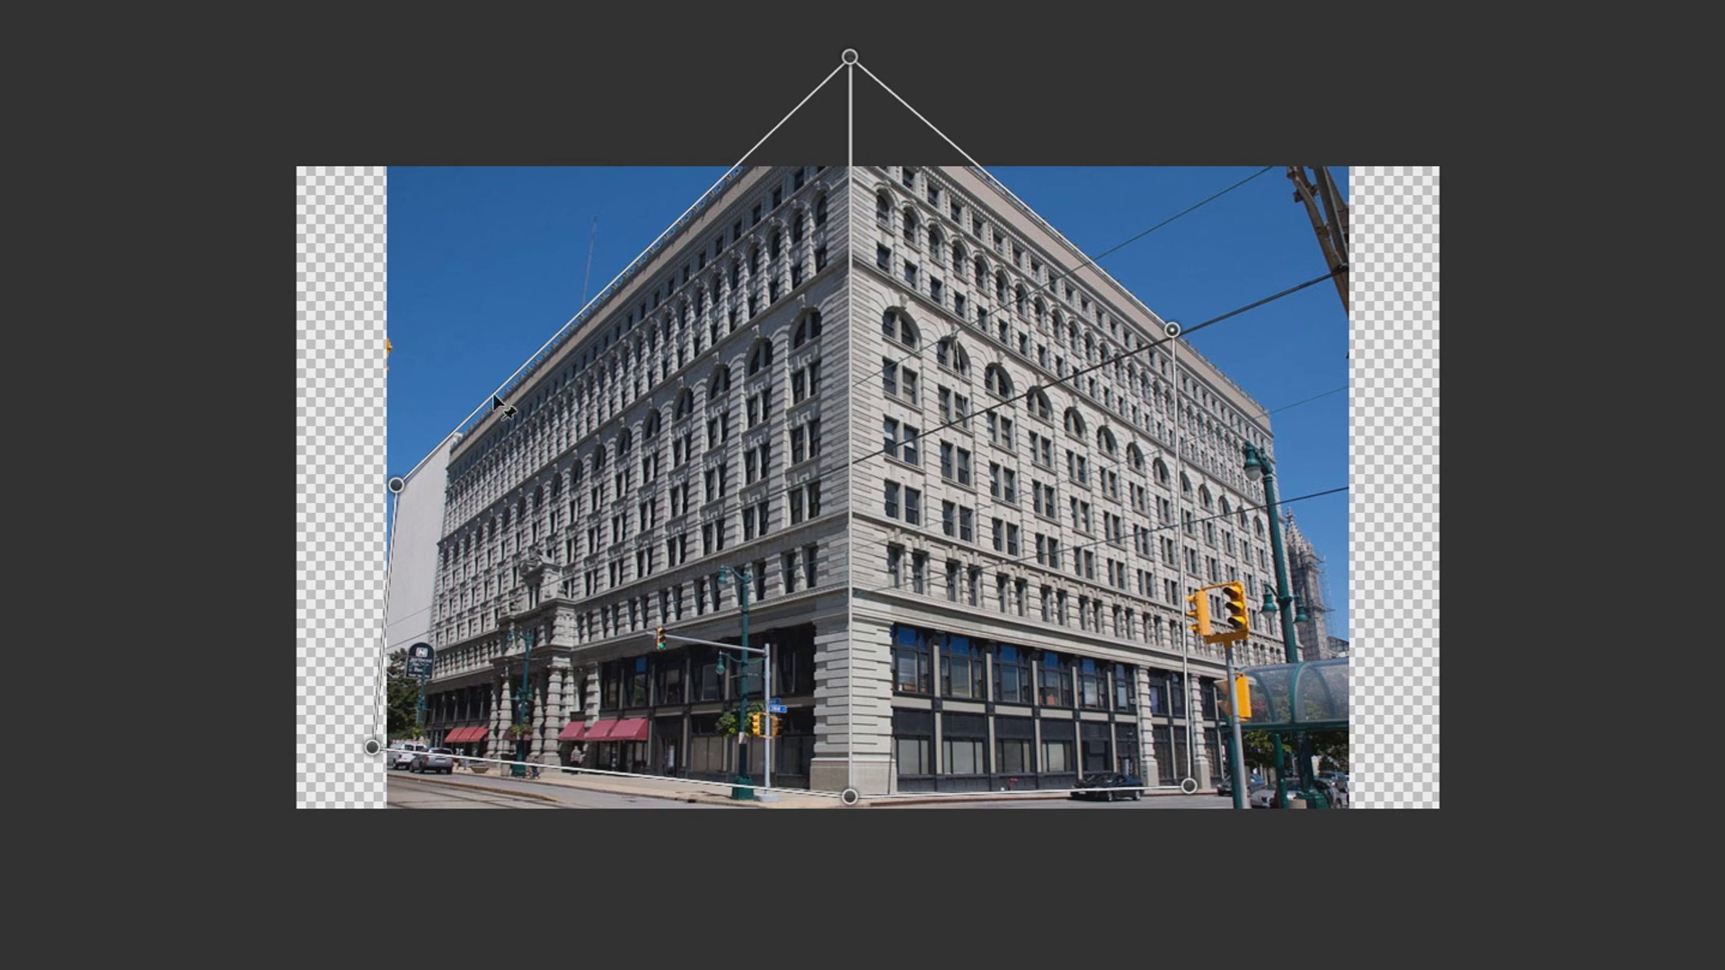
Step: Warp both facades' top corners outward and upward until the verticals stand upright, undoing one misstep
drag(399, 483, 391, 337)
drag(1175, 330, 1176, 260)
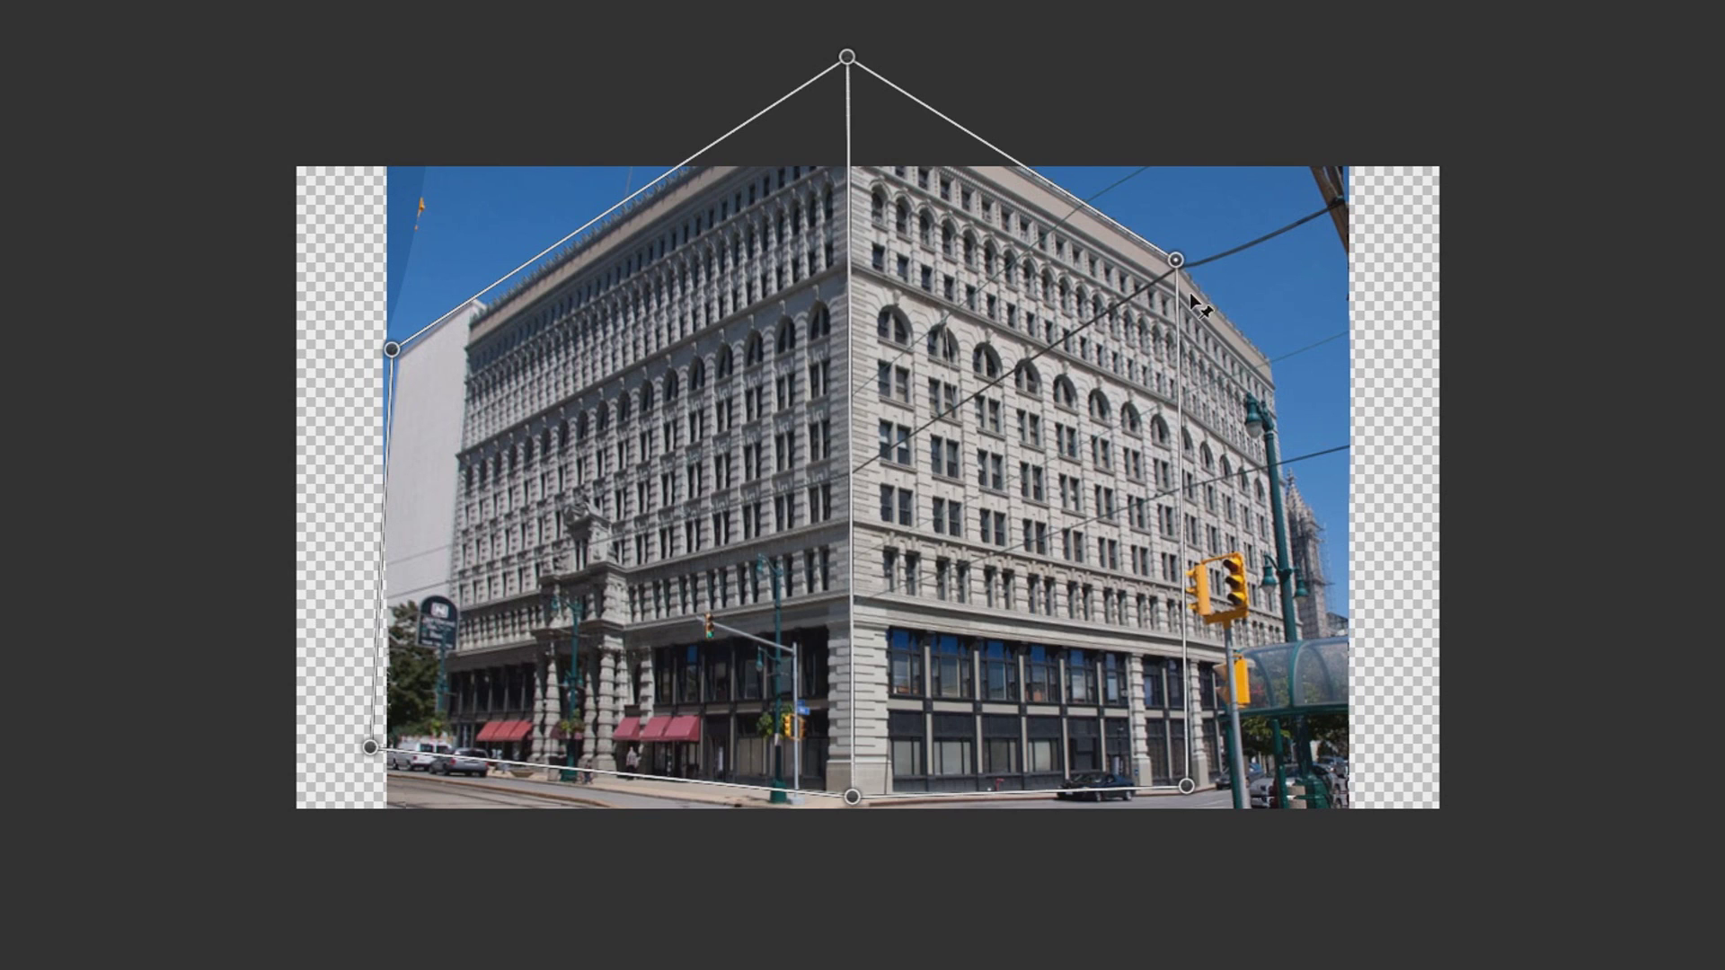
drag(1175, 260, 1146, 265)
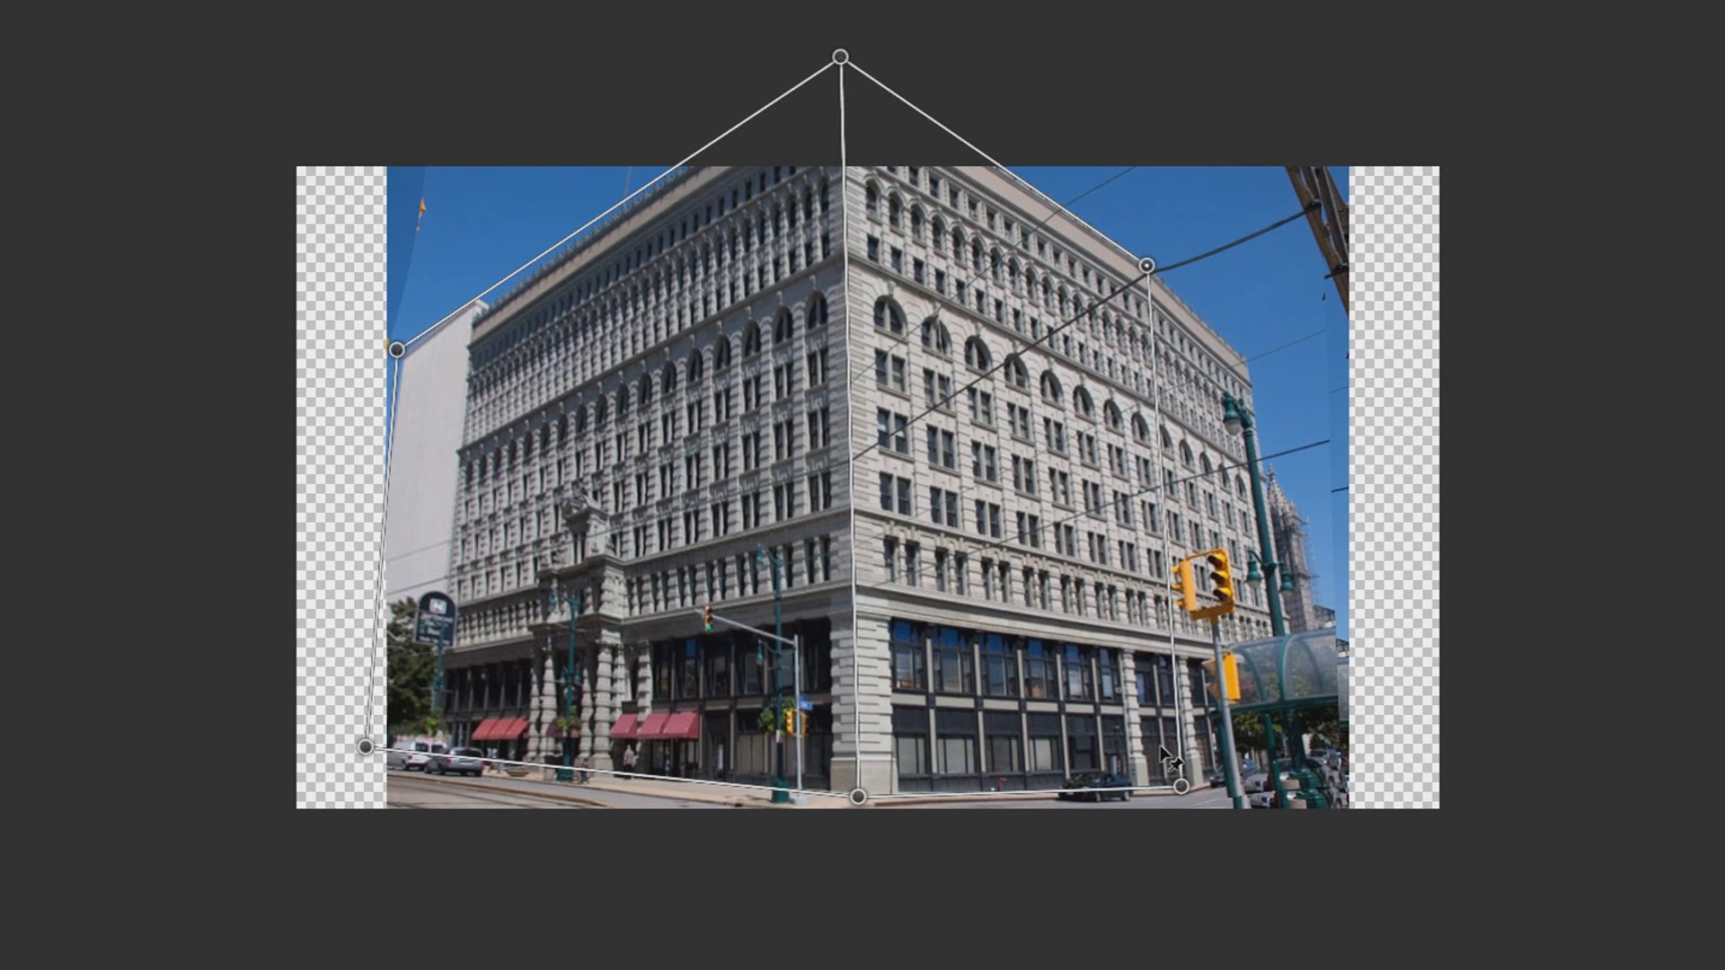
drag(1181, 787, 1100, 548)
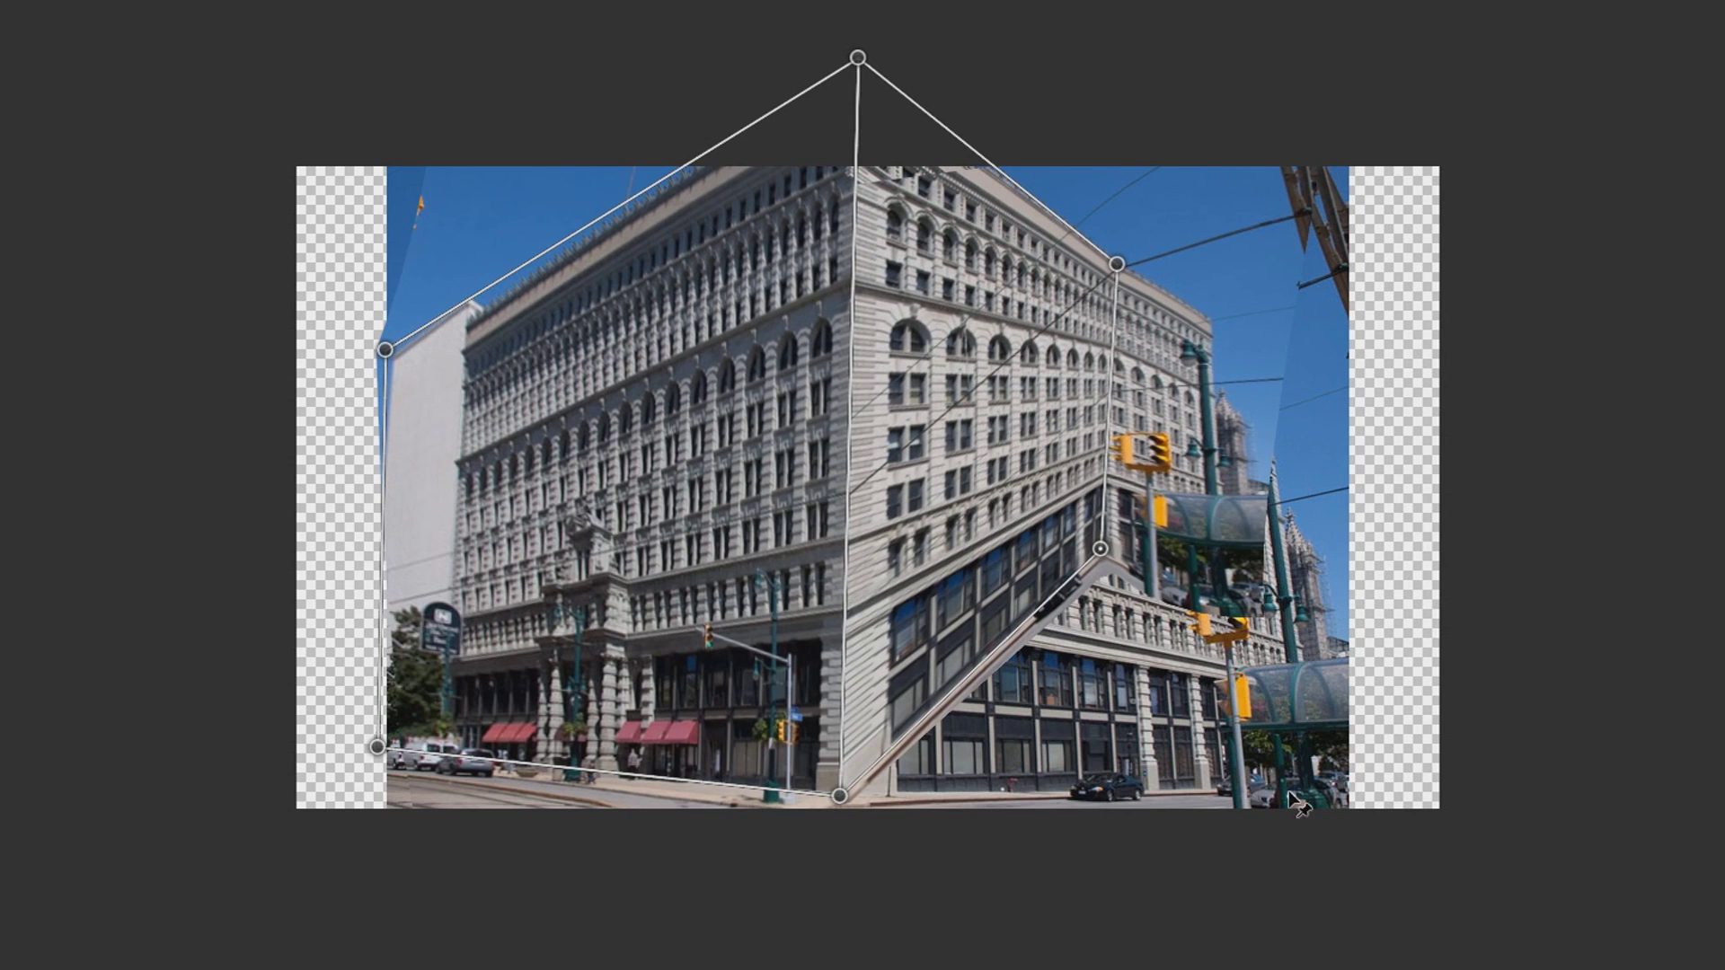
key(ctrl+z)
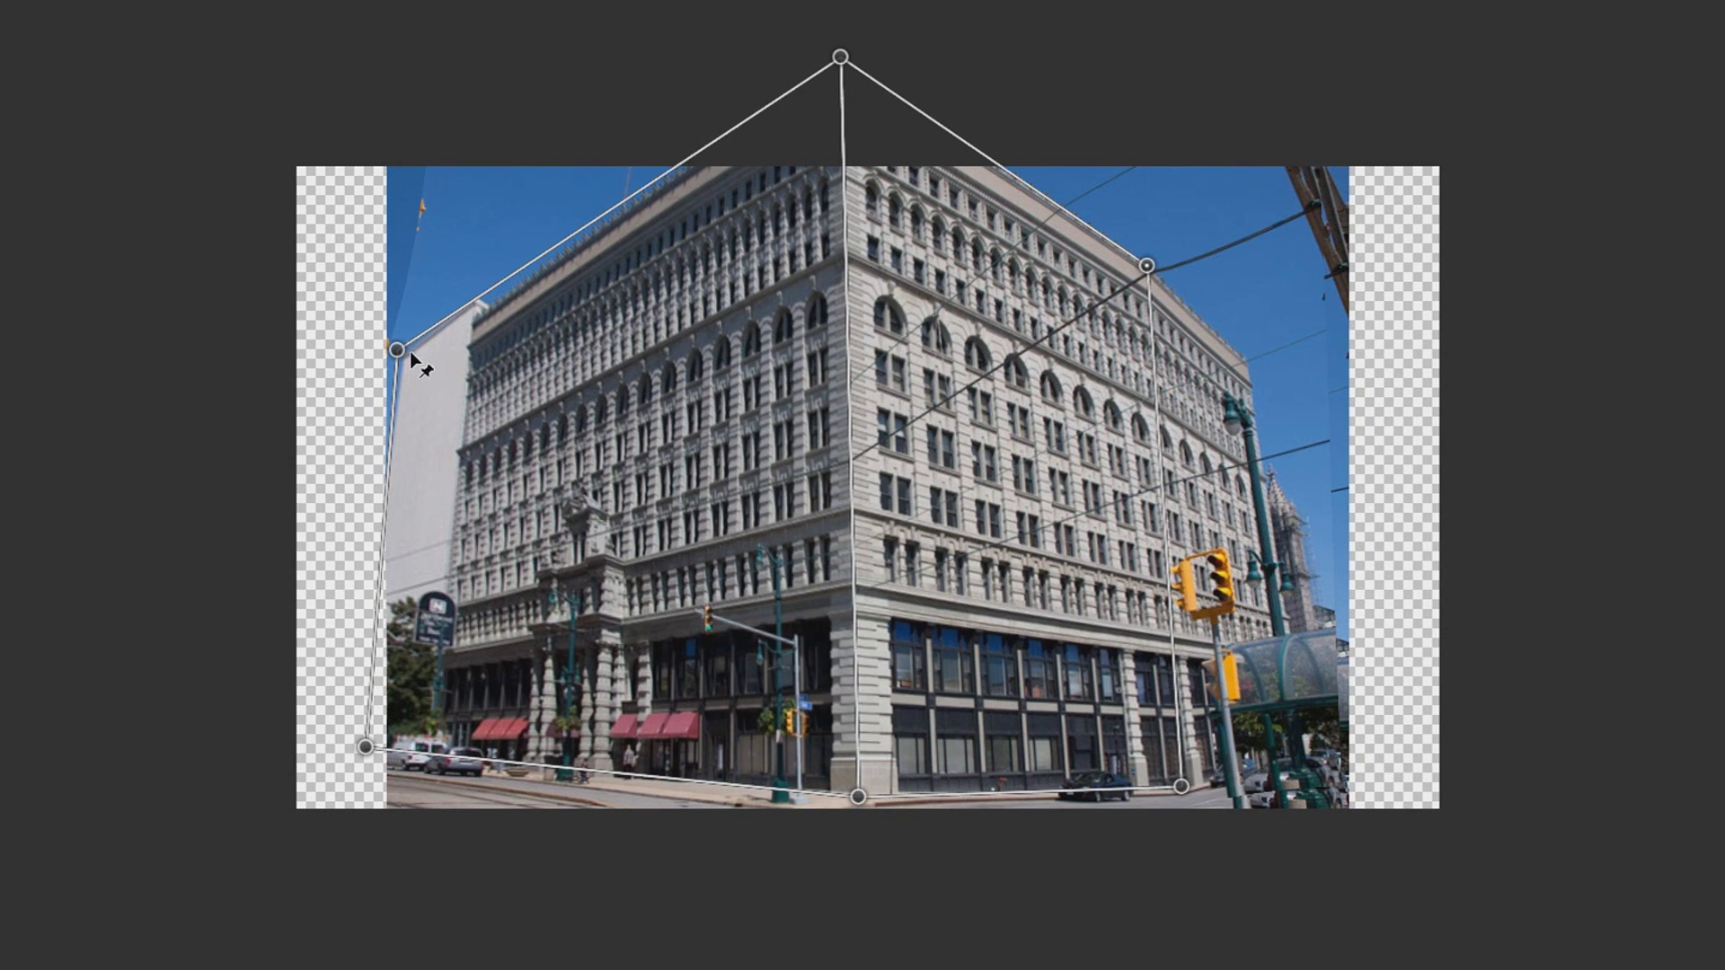
drag(401, 354, 365, 314)
drag(1157, 262, 1186, 239)
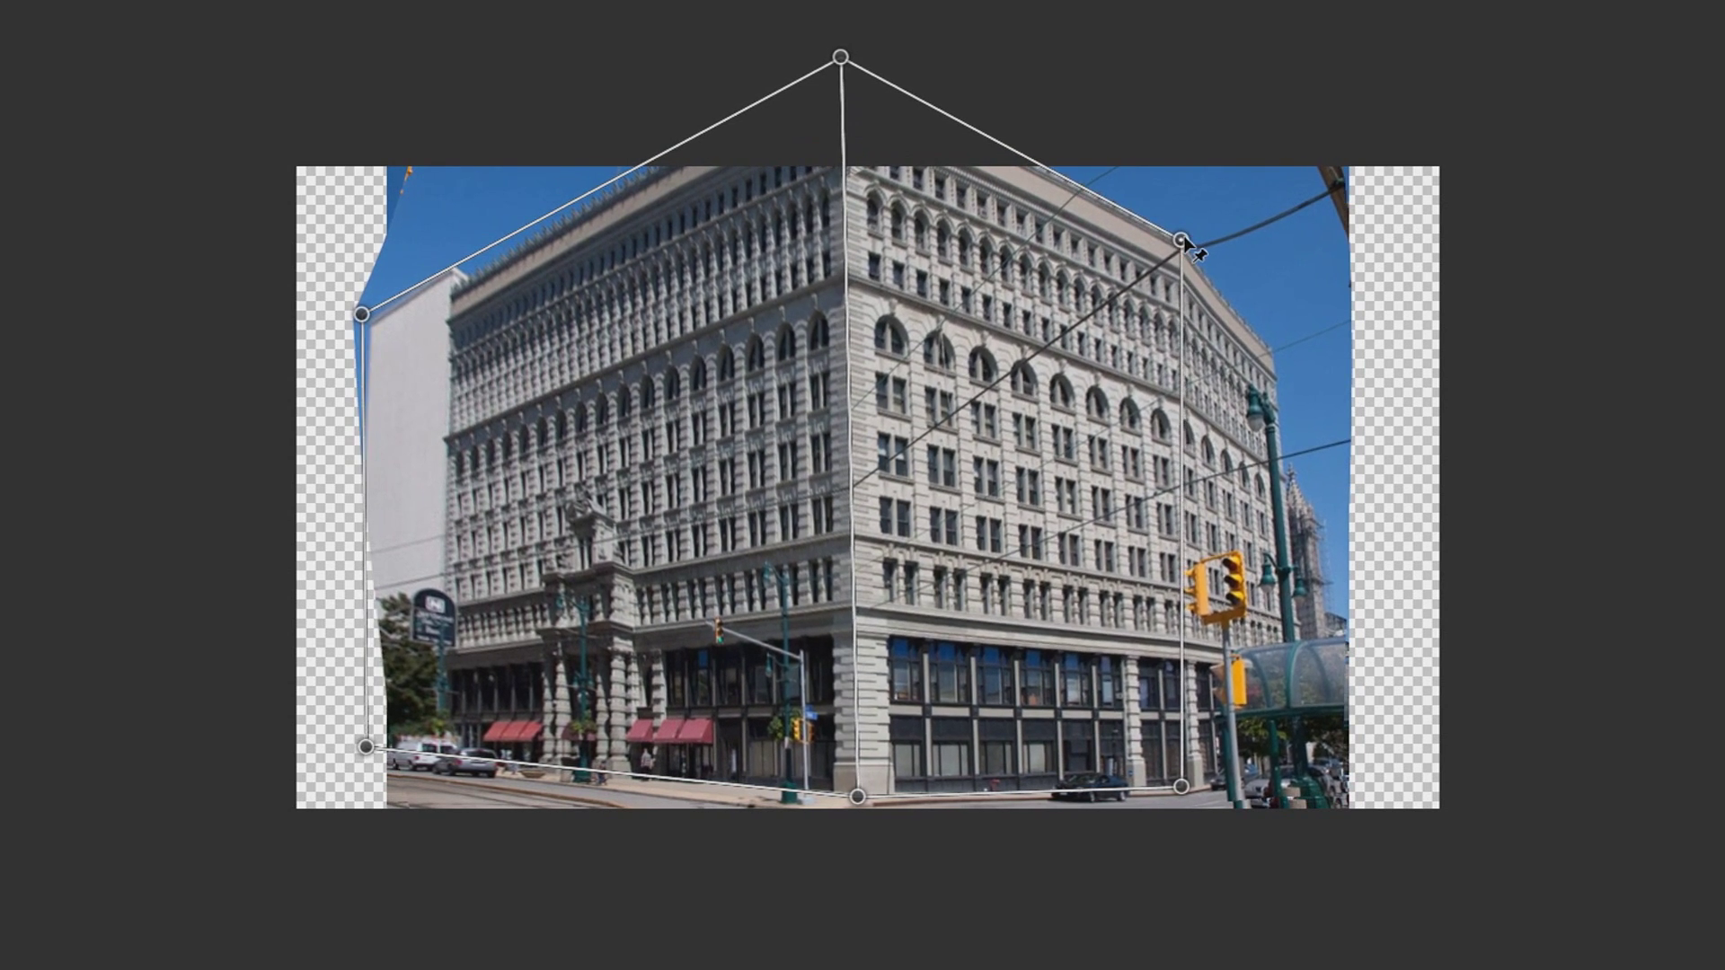
drag(361, 315, 362, 232)
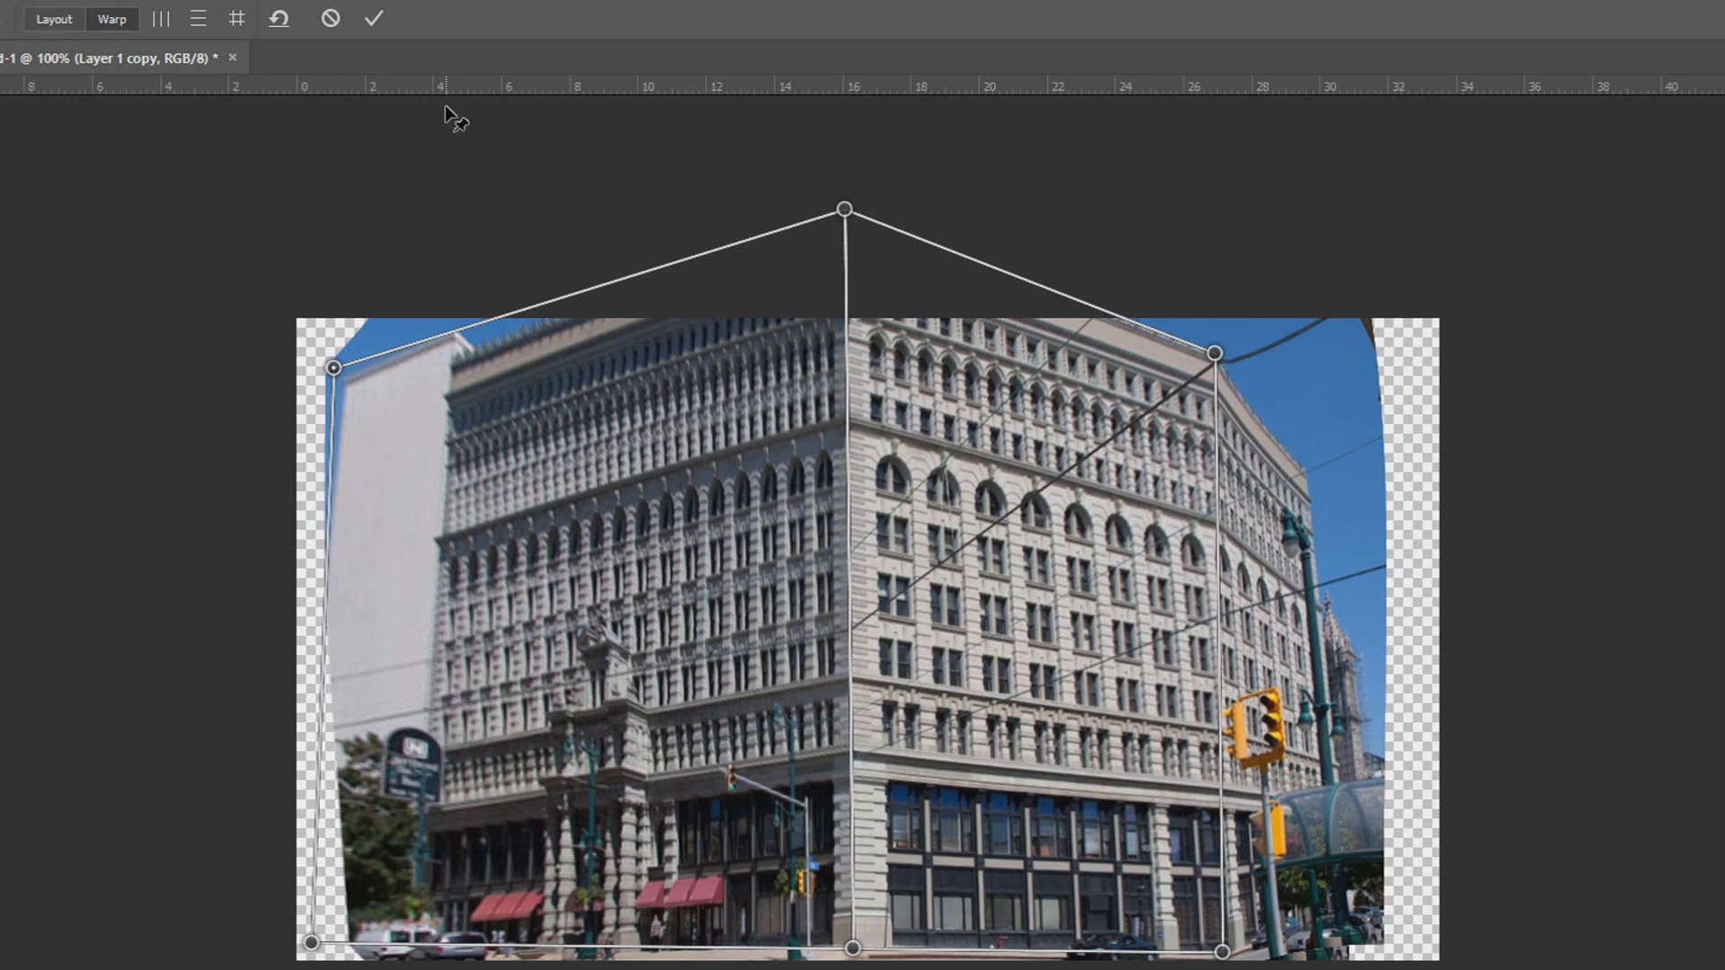
Step: Commit the perspective warp and toggle undo to compare the original and corrected photo
click(375, 20)
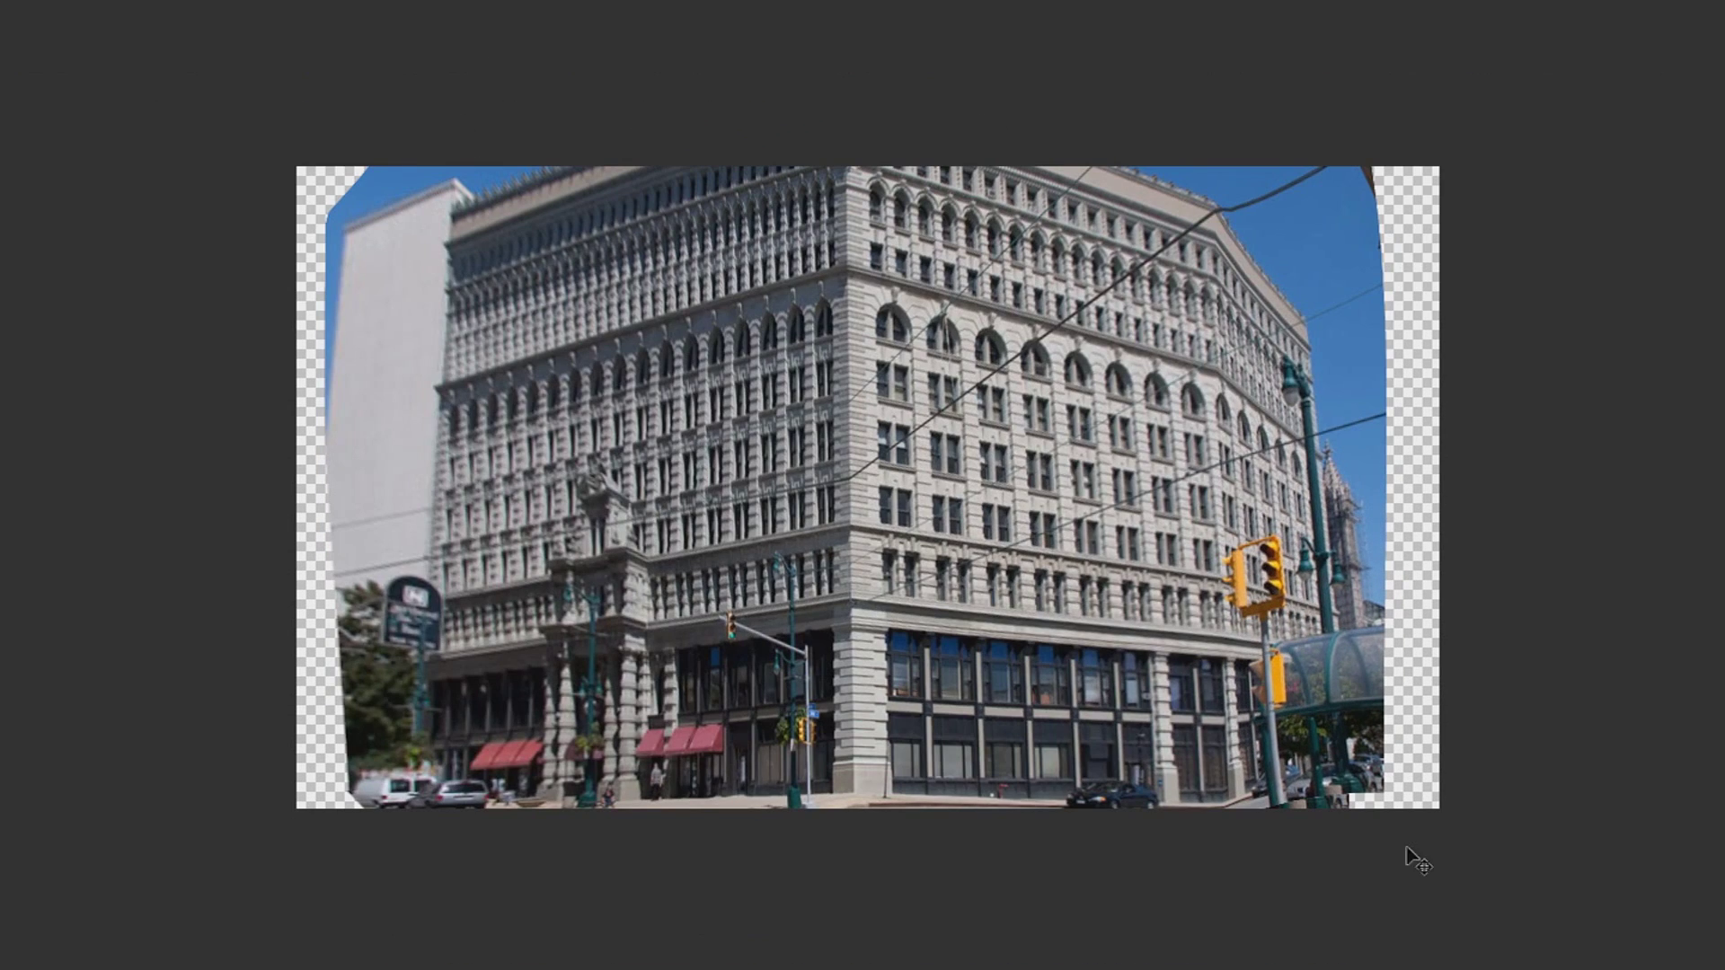
key(ctrl+z)
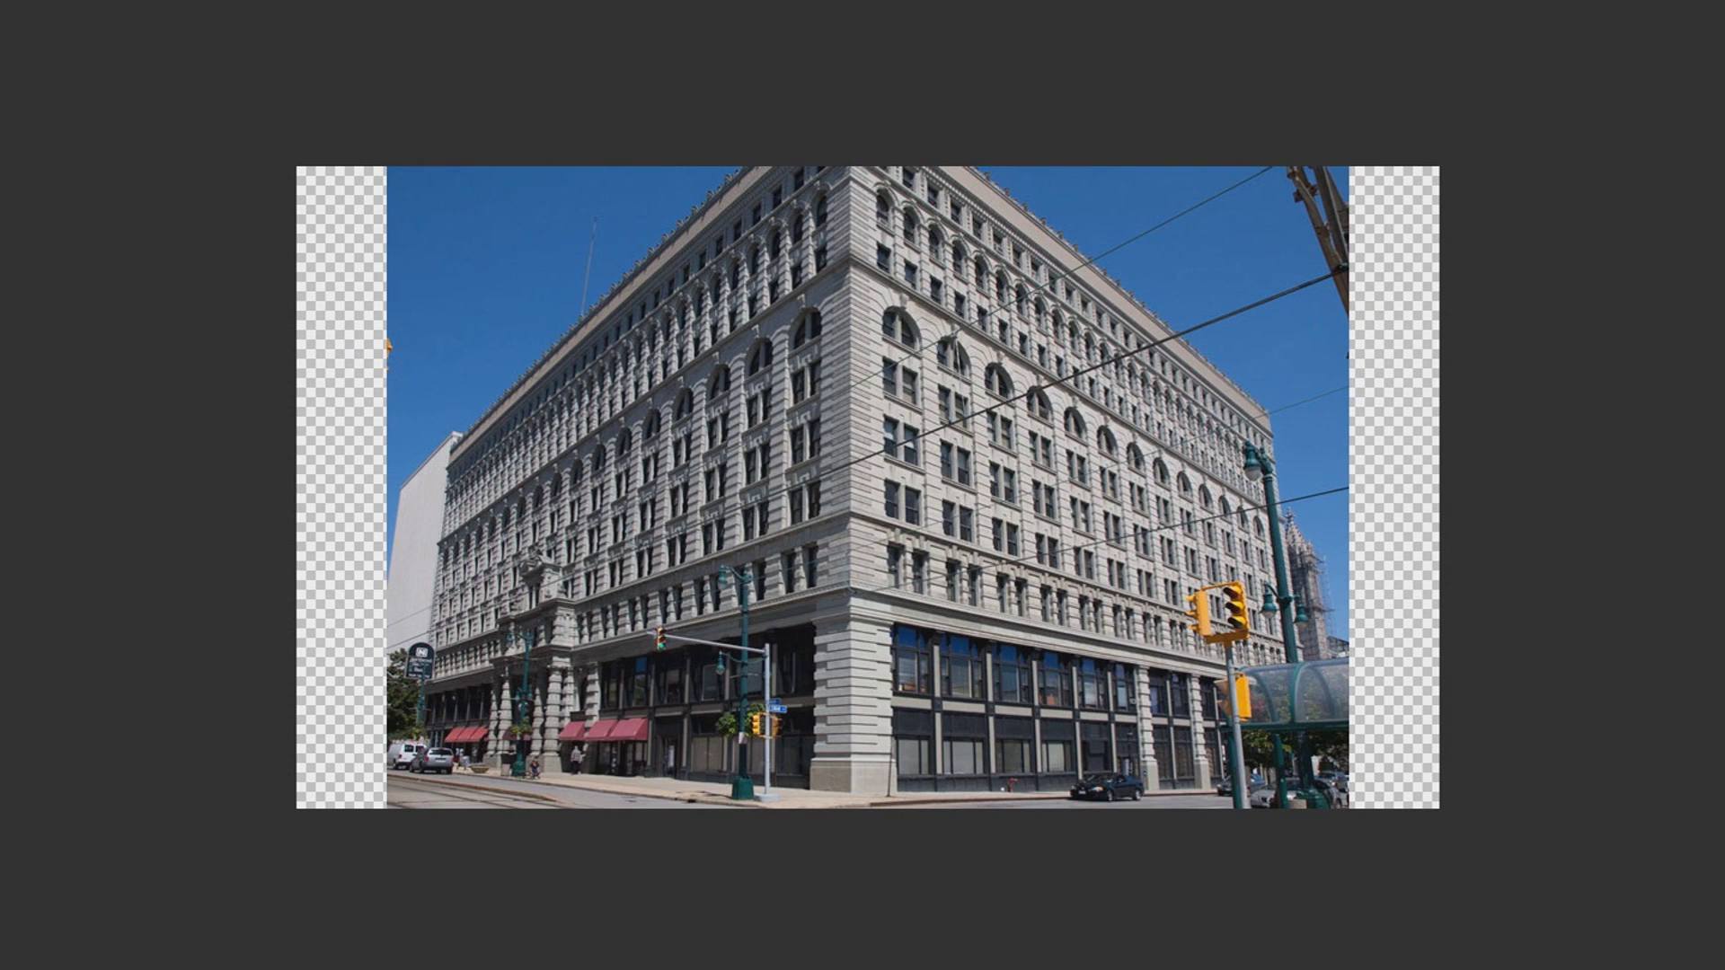
key(ctrl+z)
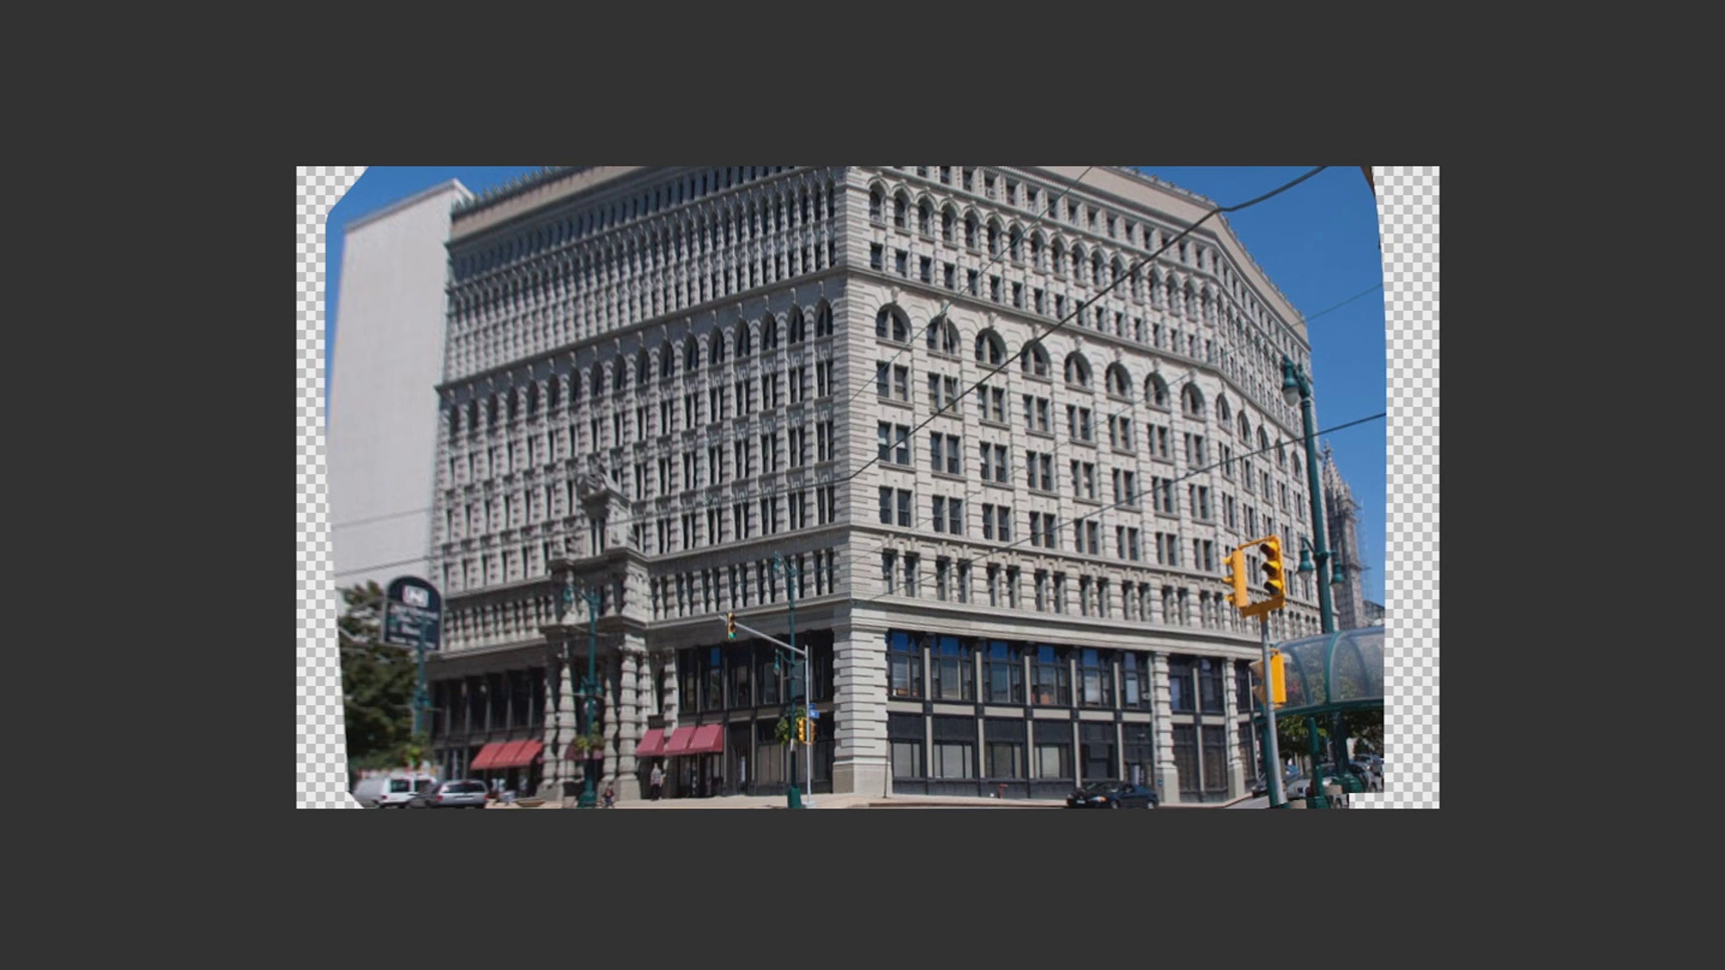
key(ctrl+z)
key(ctrl+z)
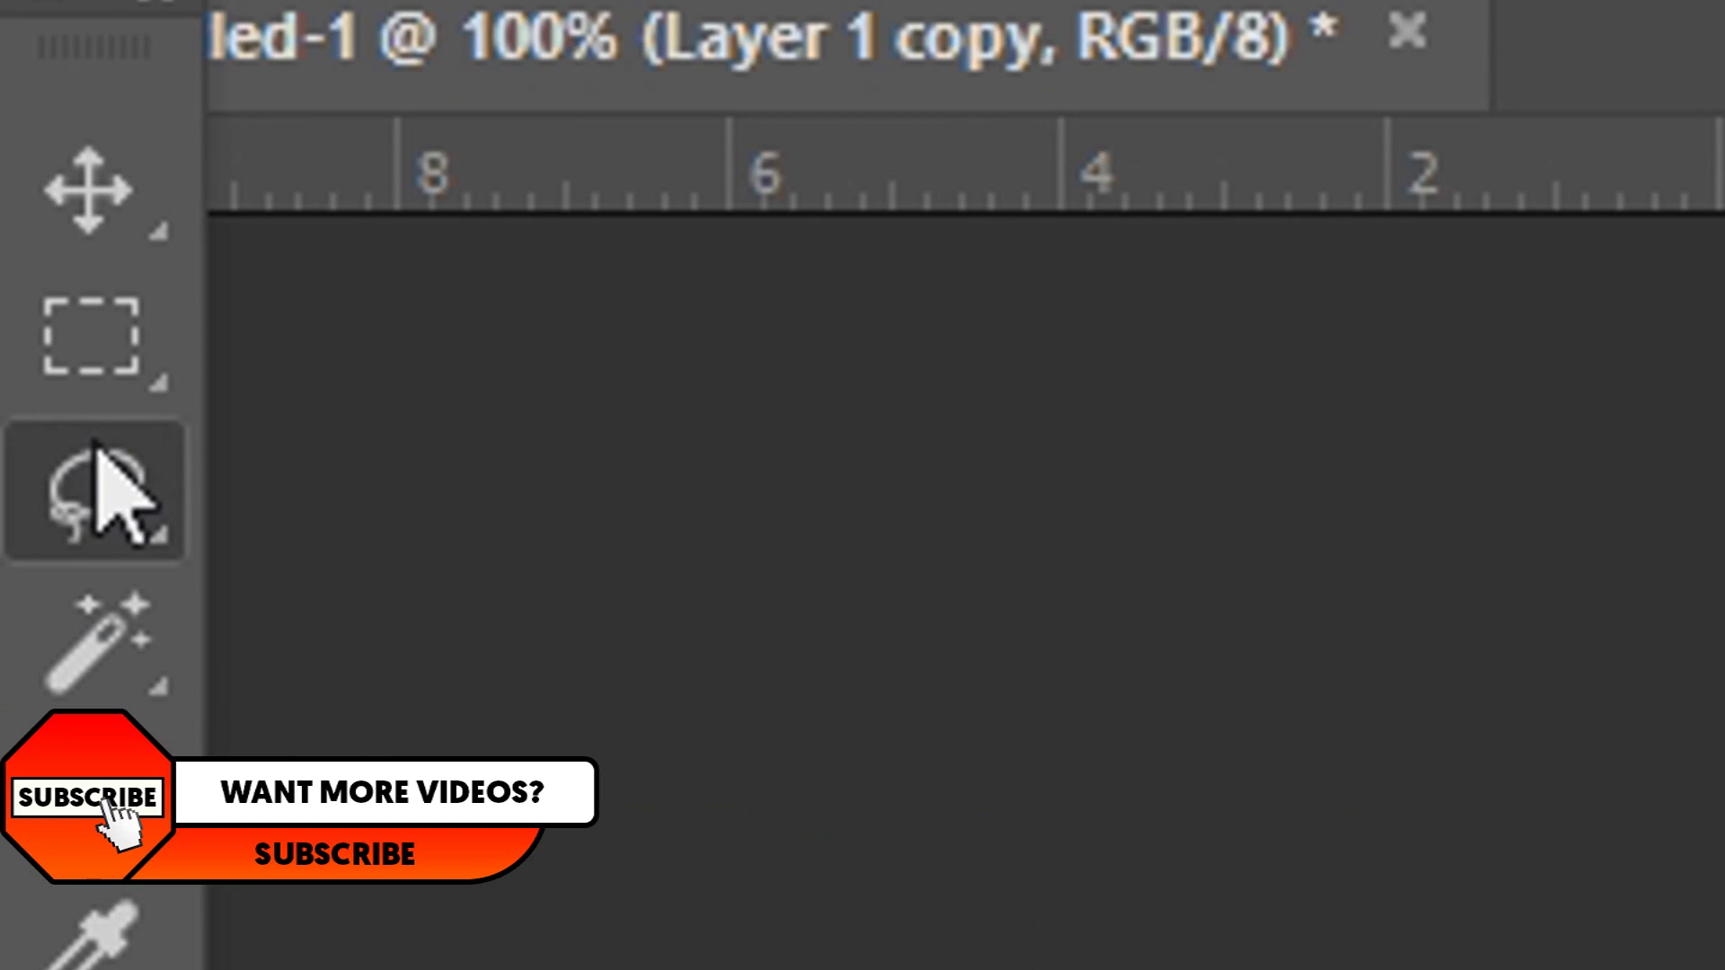
Step: Lasso the transparent area along the left edge of the image
right_click(90, 449)
click(423, 494)
mouse_move(384, 168)
mouse_down()
mouse_move(340, 292)
mouse_move(388, 756)
mouse_move(308, 862)
mouse_move(215, 724)
mouse_move(234, 313)
mouse_move(281, 115)
mouse_move(386, 146)
mouse_up()
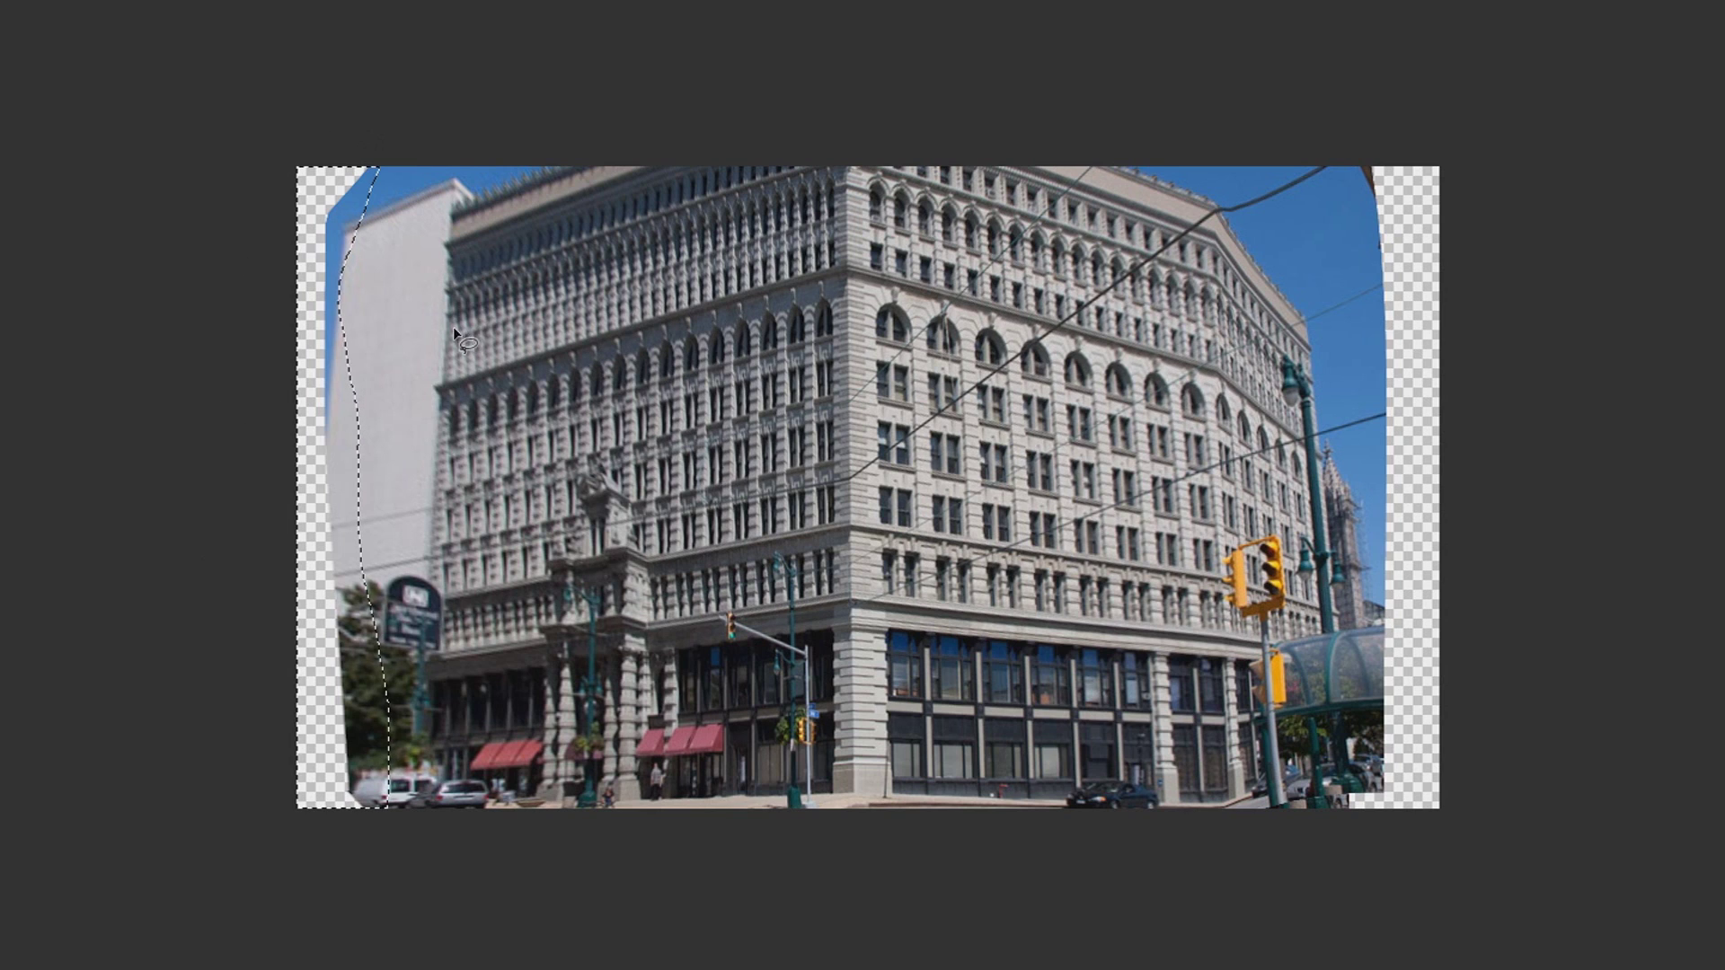
Step: Fill the left selection with Content-Aware, then lasso the transparent strip on the right edge
right_click(333, 230)
click(453, 599)
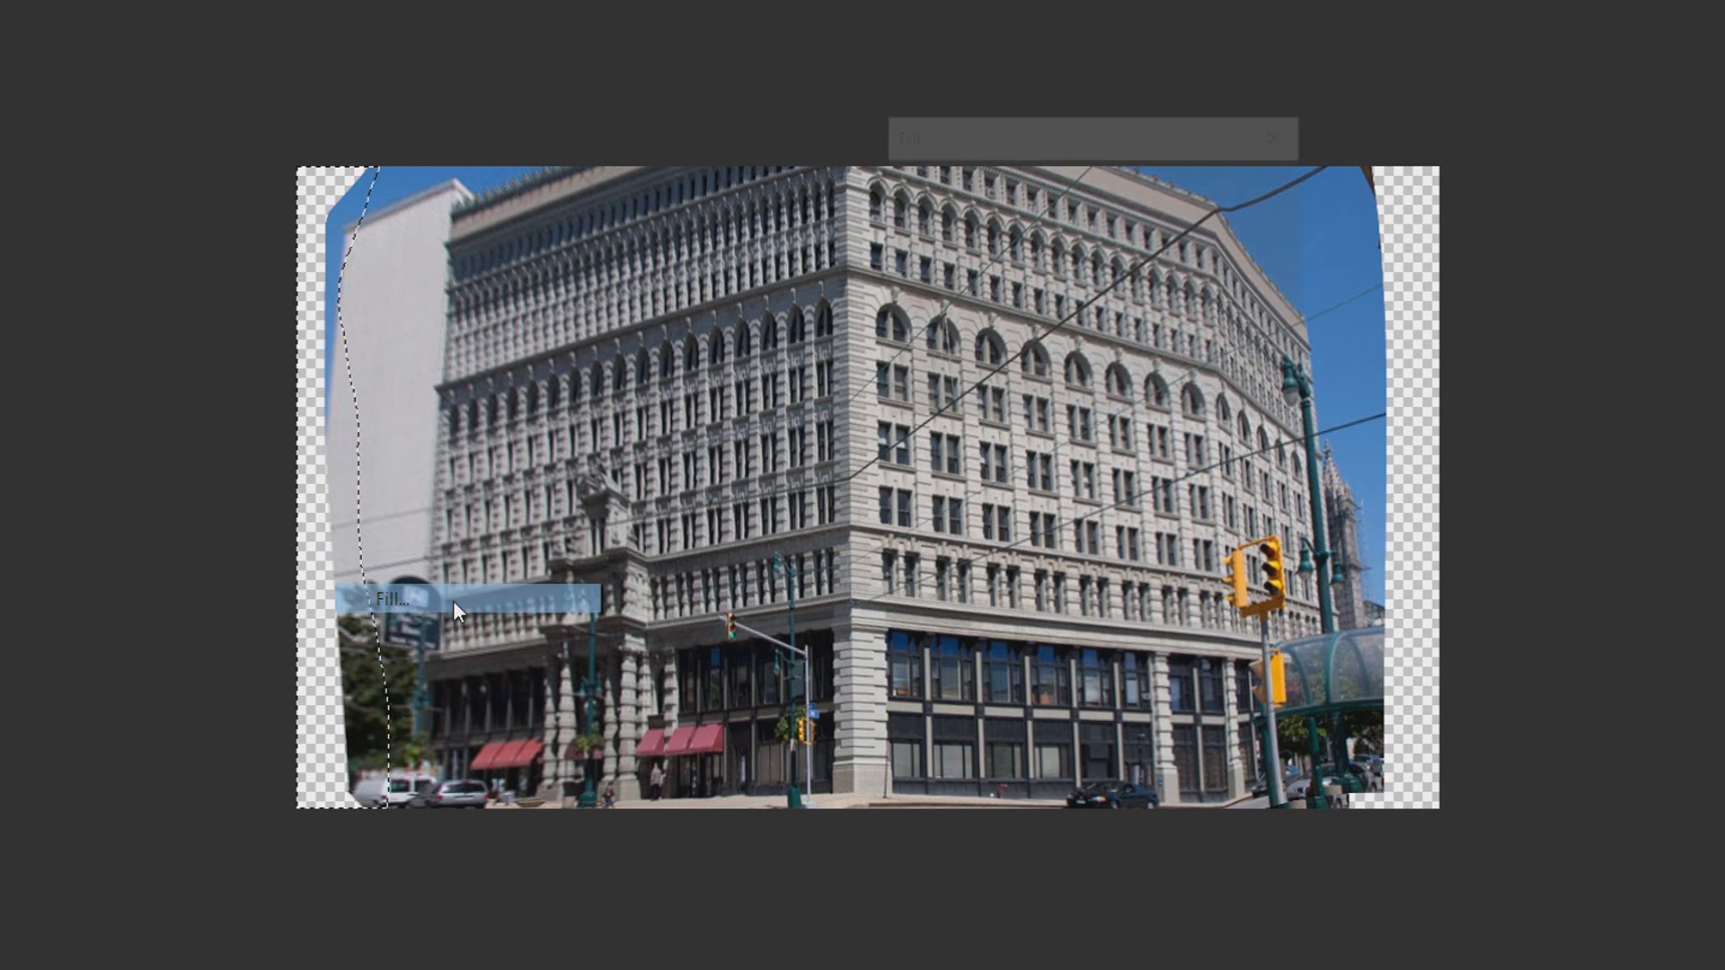
click(1054, 179)
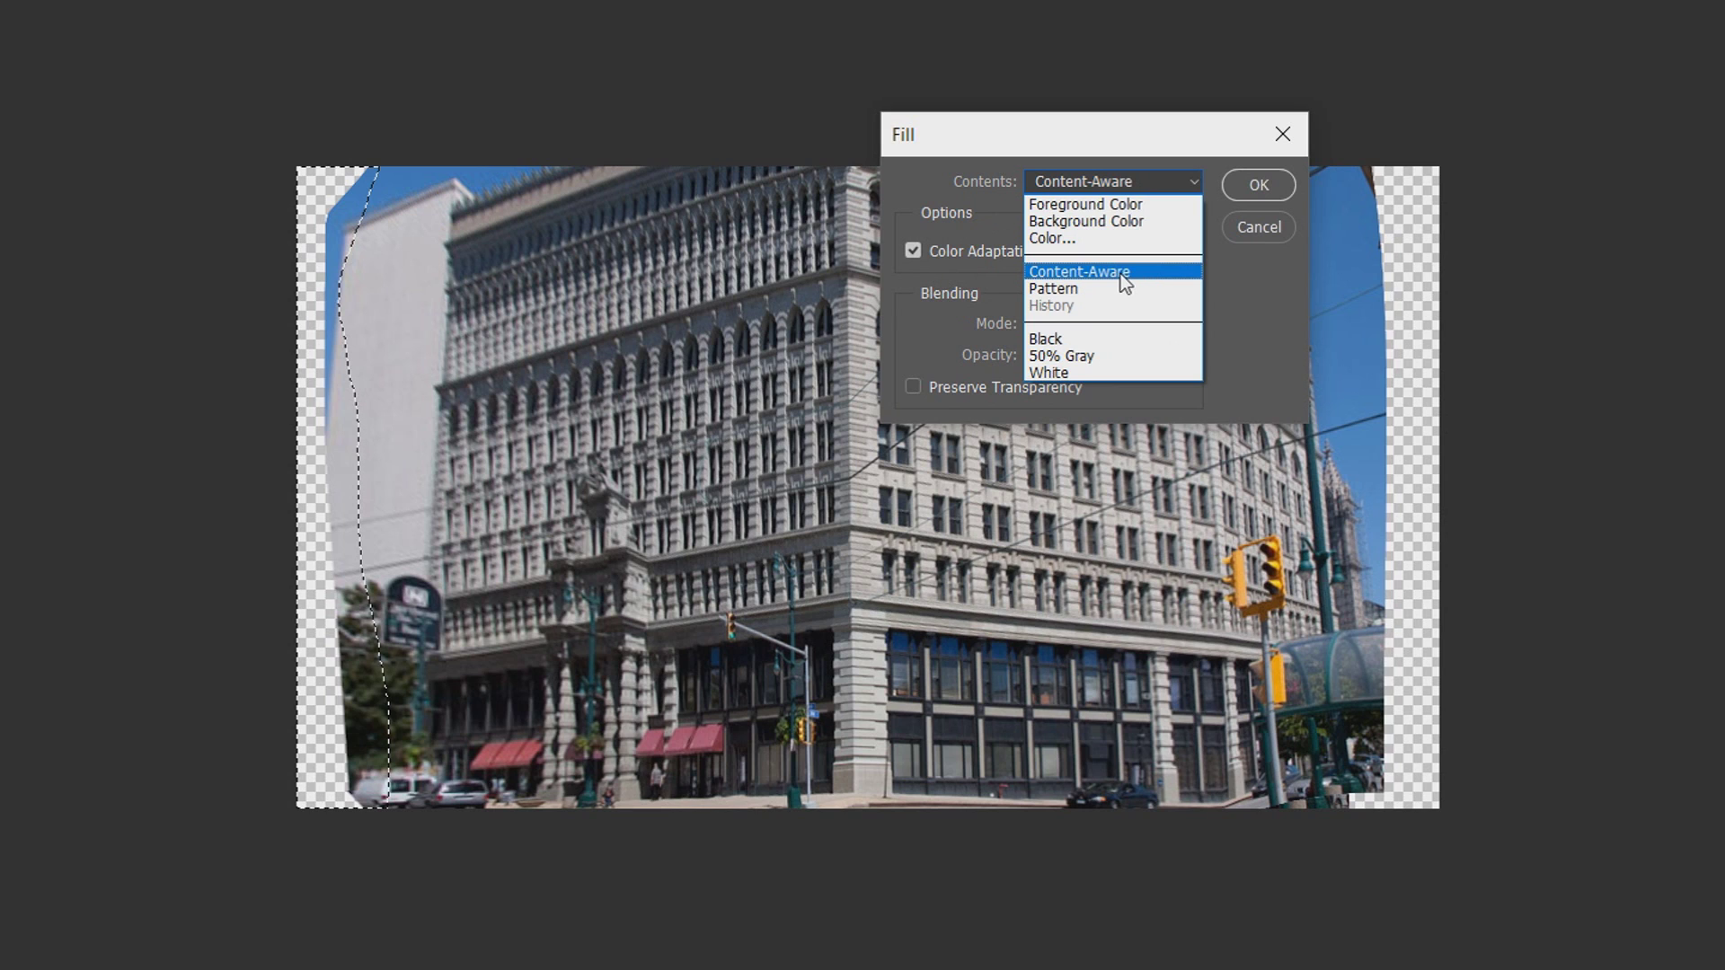
click(1120, 273)
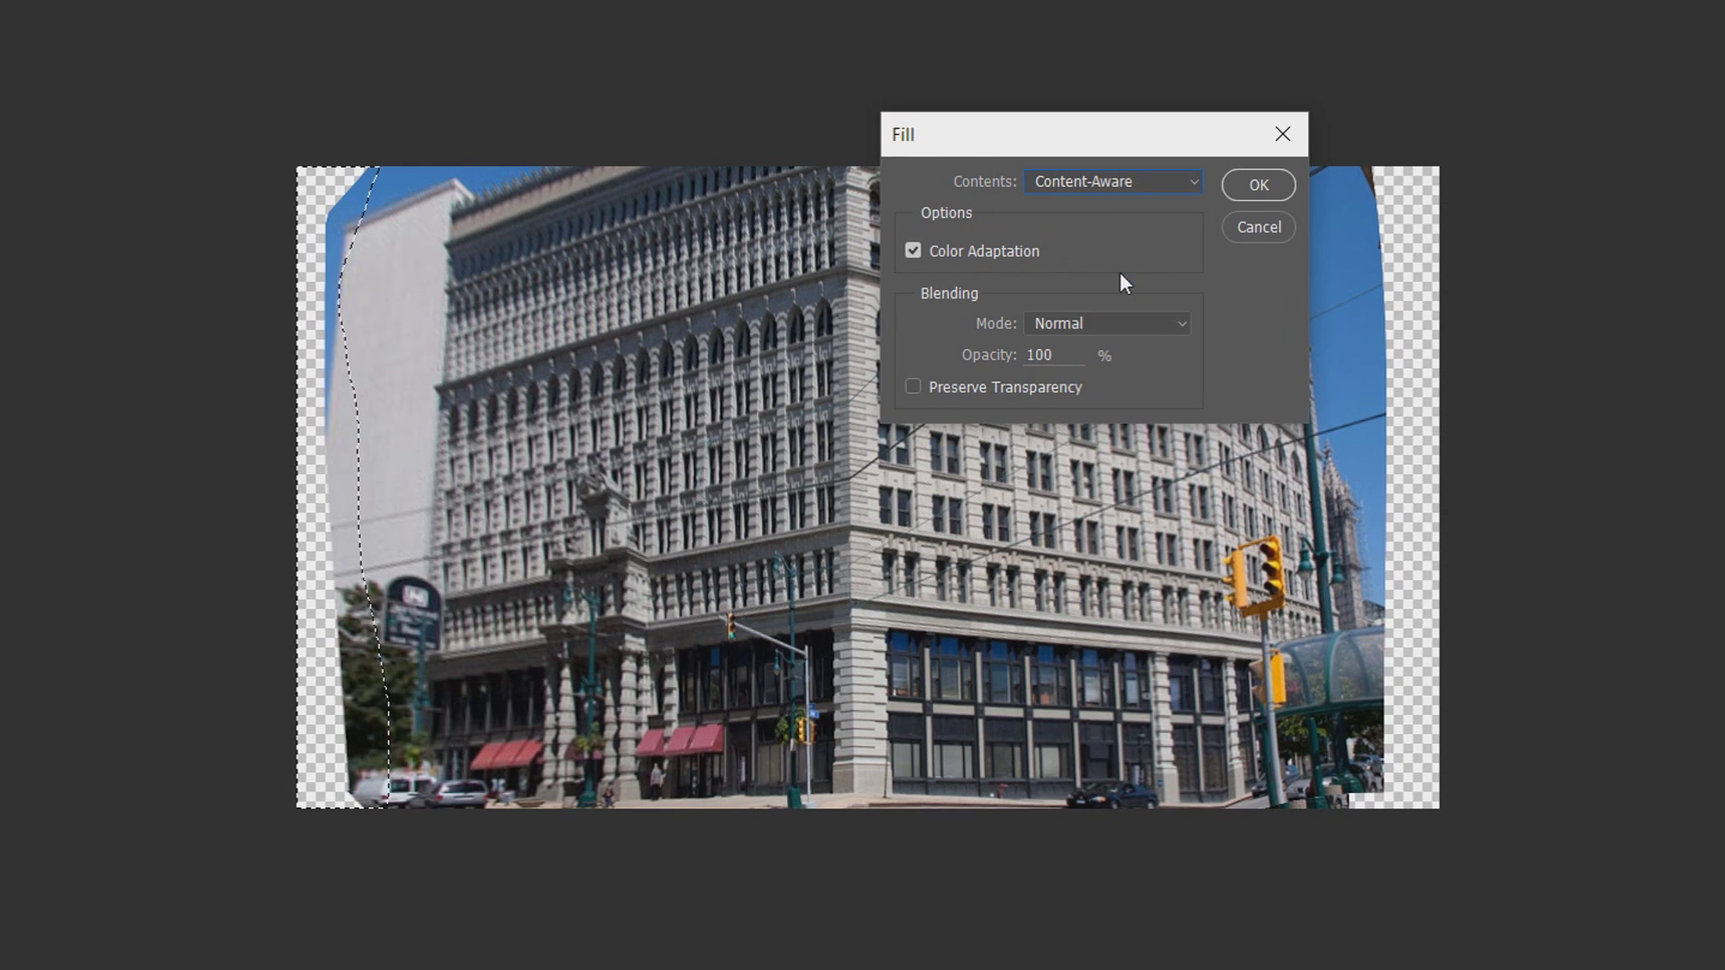
click(1258, 185)
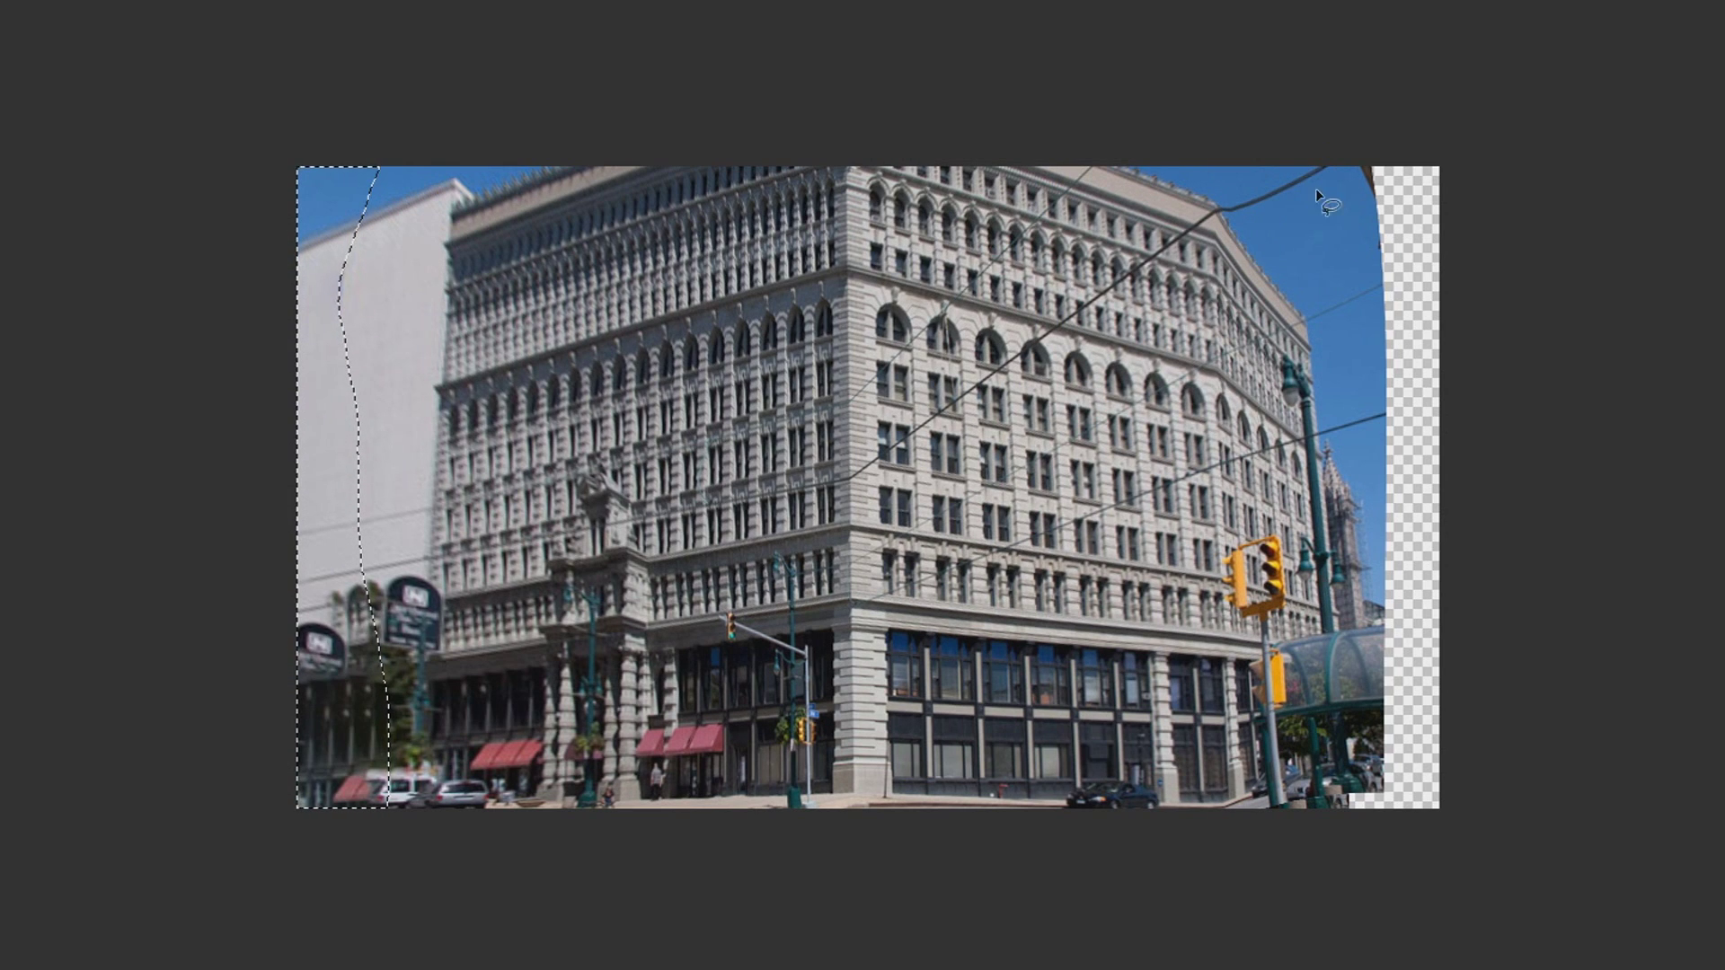
mouse_move(1366, 160)
mouse_down()
mouse_move(1437, 845)
mouse_move(1365, 18)
mouse_up()
Step: Content-Aware fill the selected right strip, then deselect
right_click(1367, 333)
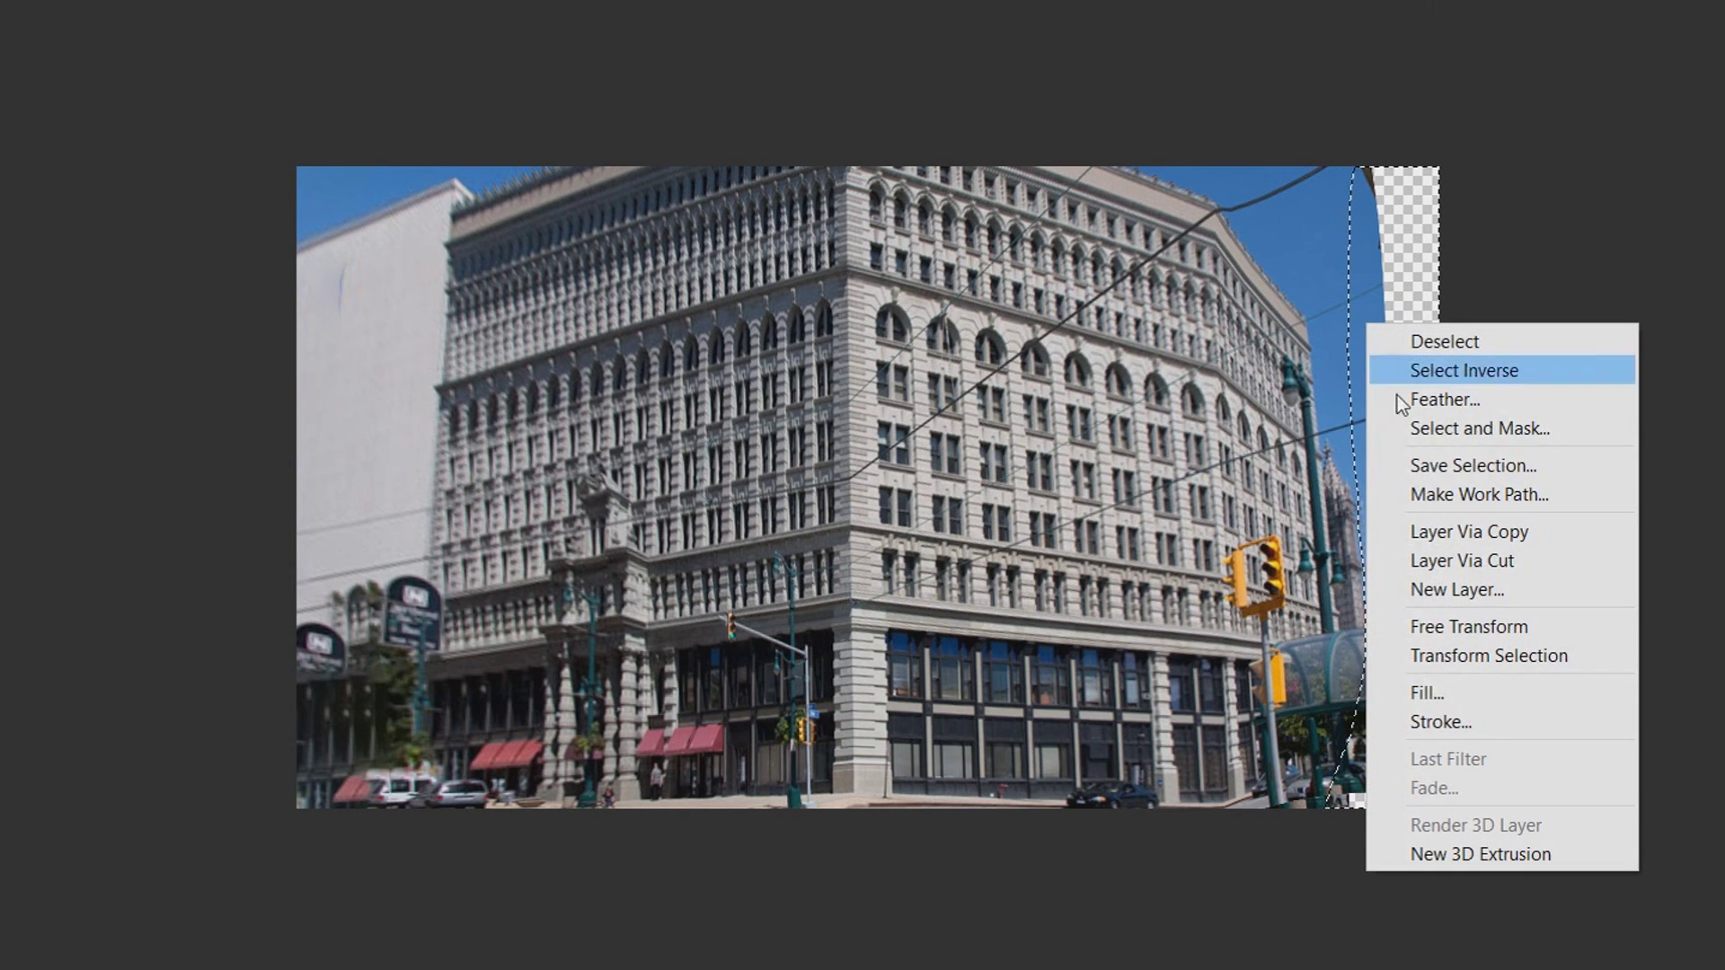
click(1507, 704)
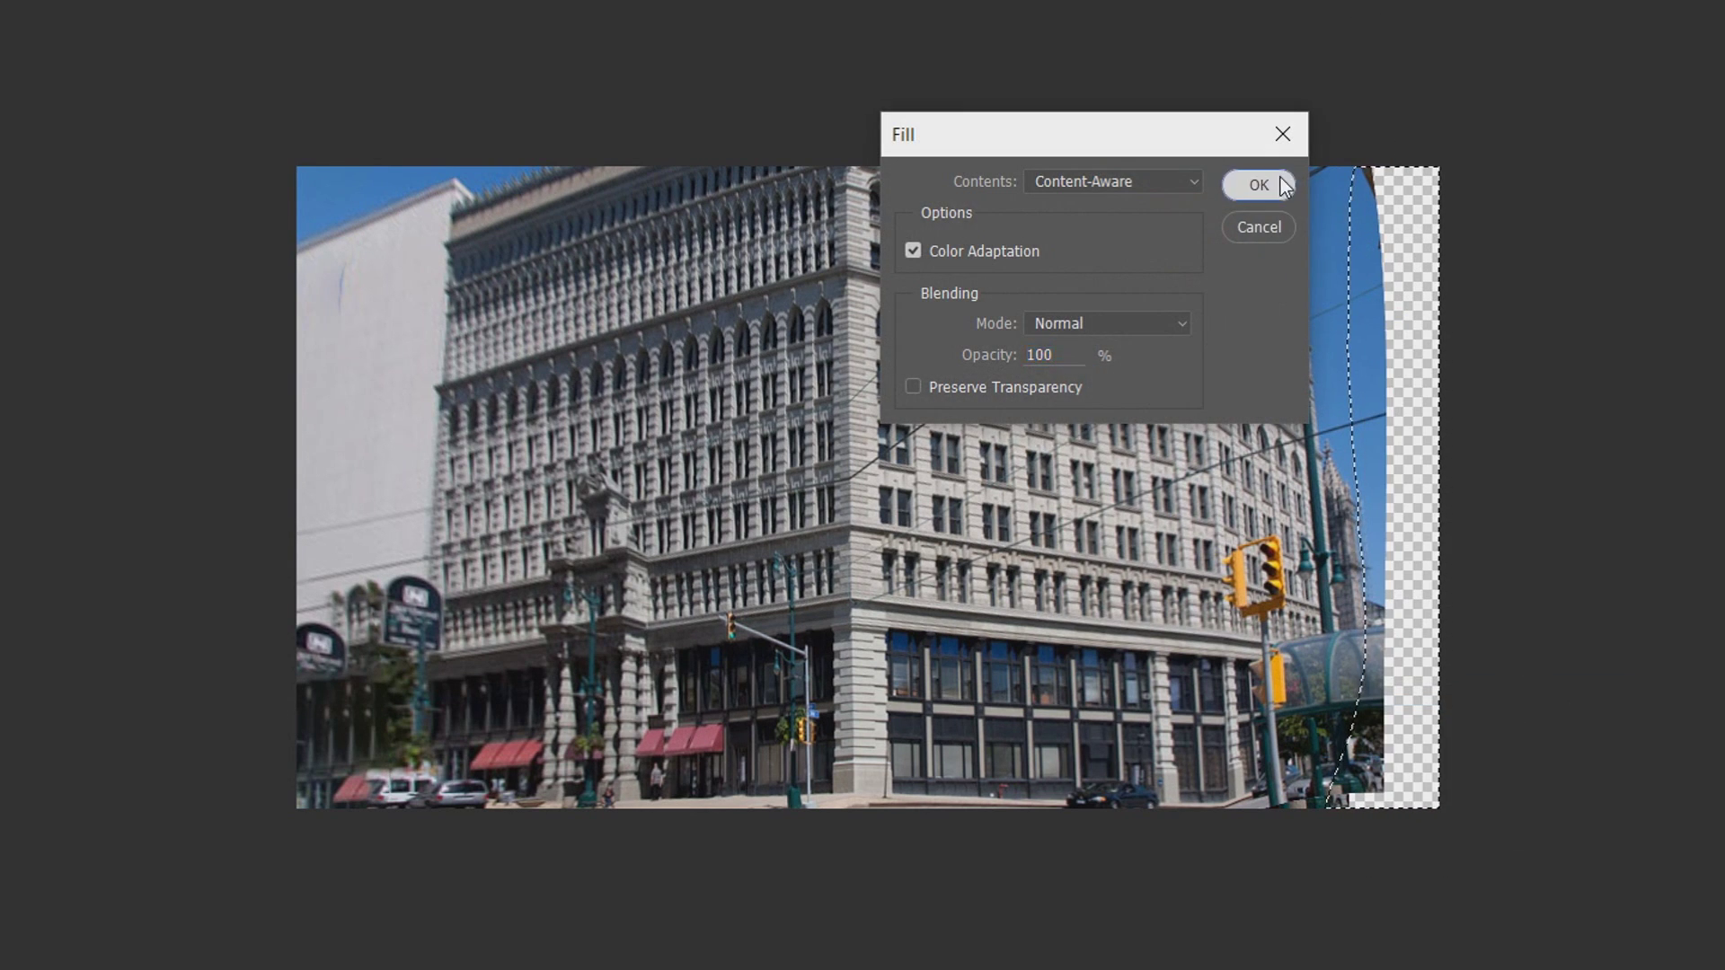
click(1279, 179)
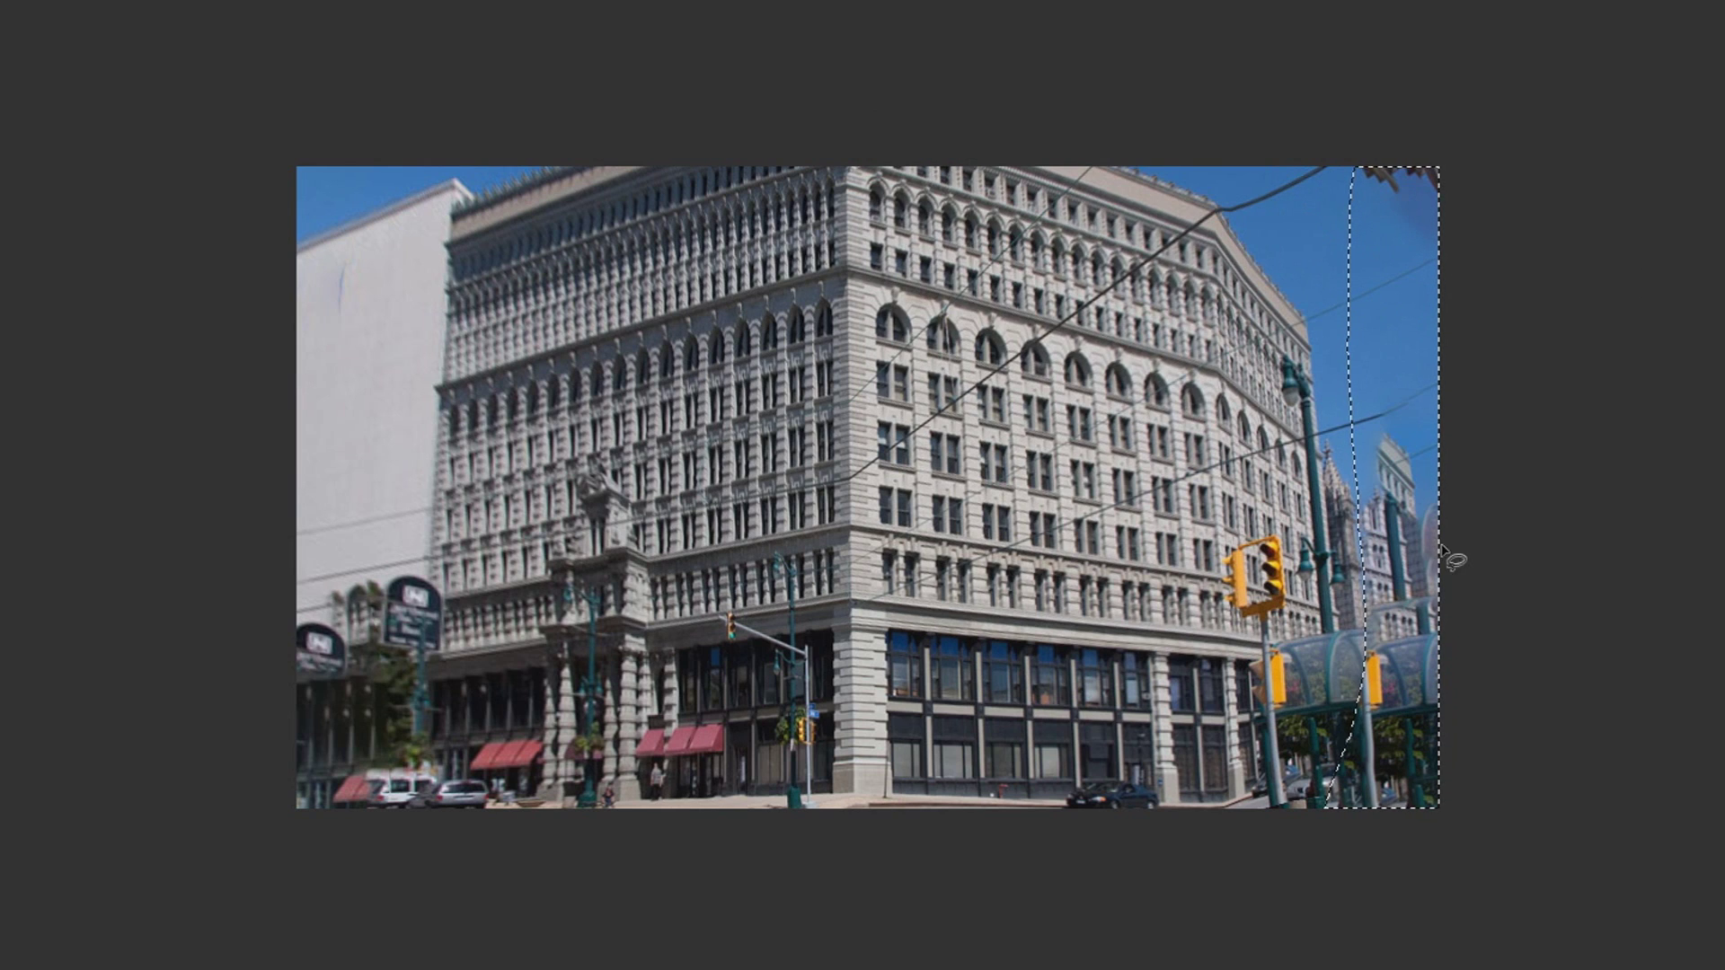
right_click(1410, 534)
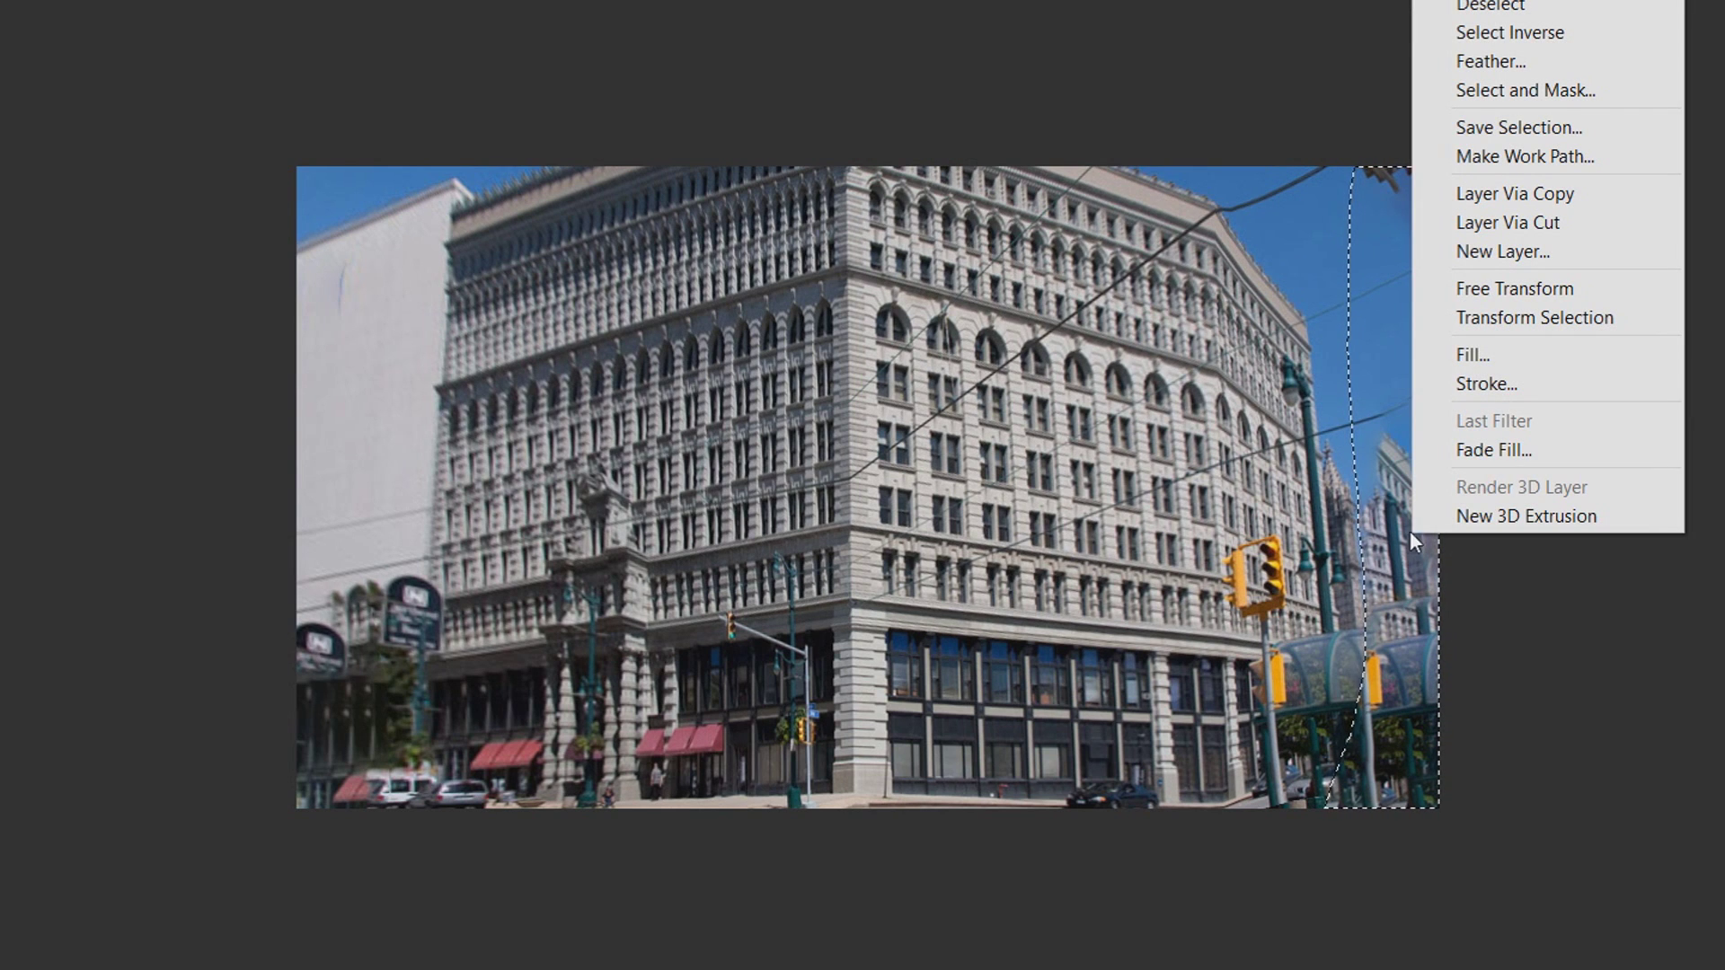
click(1491, 7)
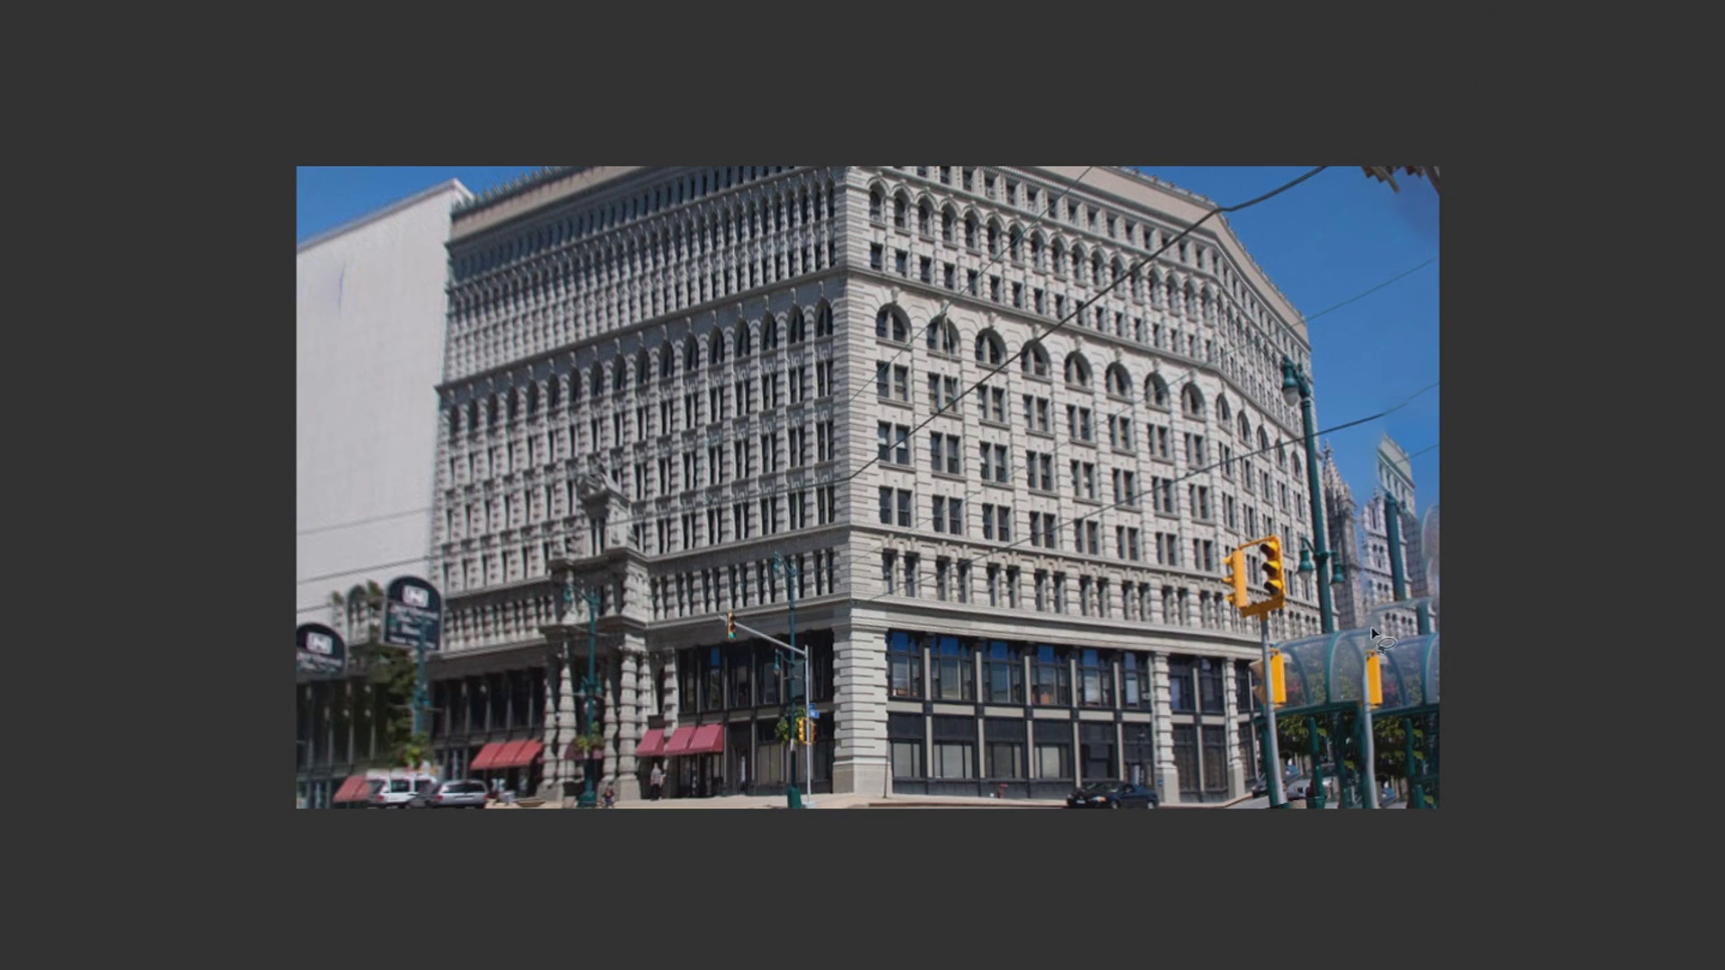